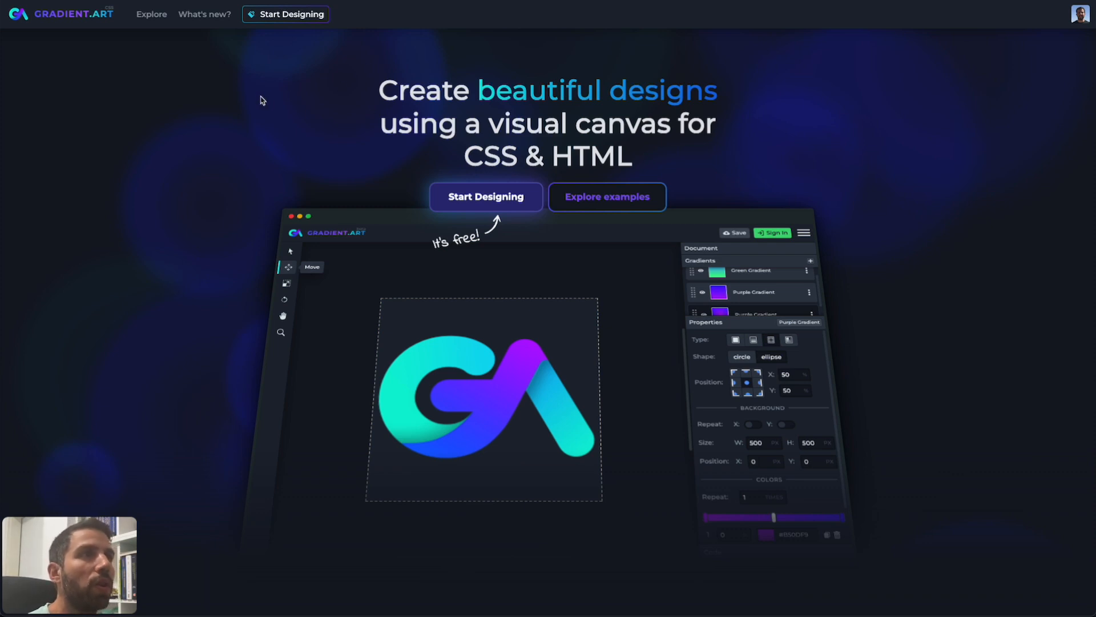
Step: Browse the example gallery's Art, Shapes and Logos categories
click(146, 15)
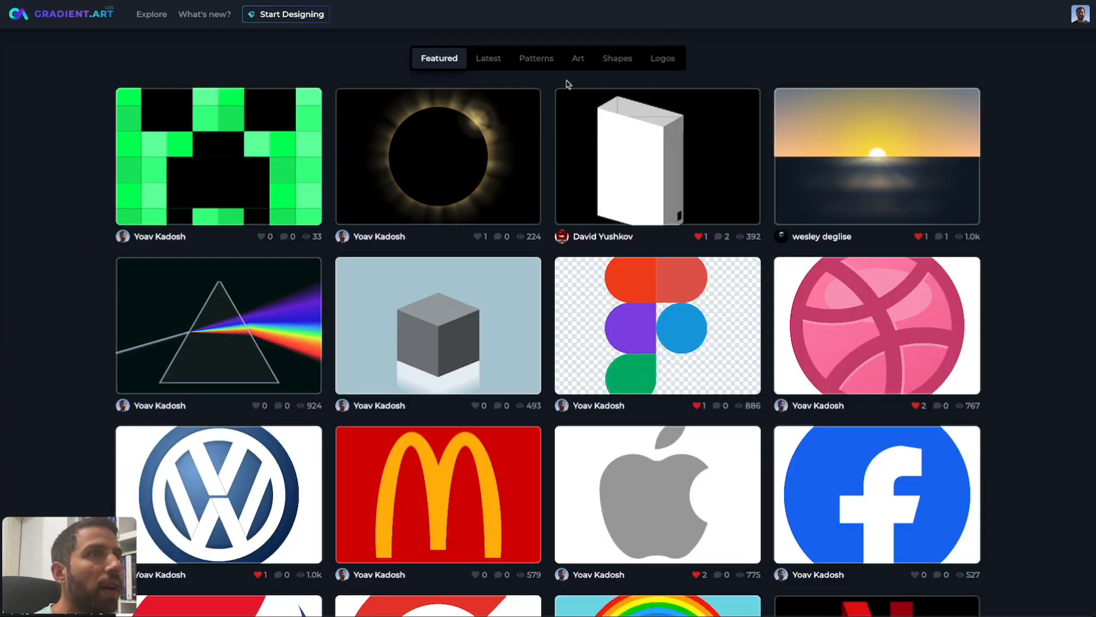
click(541, 66)
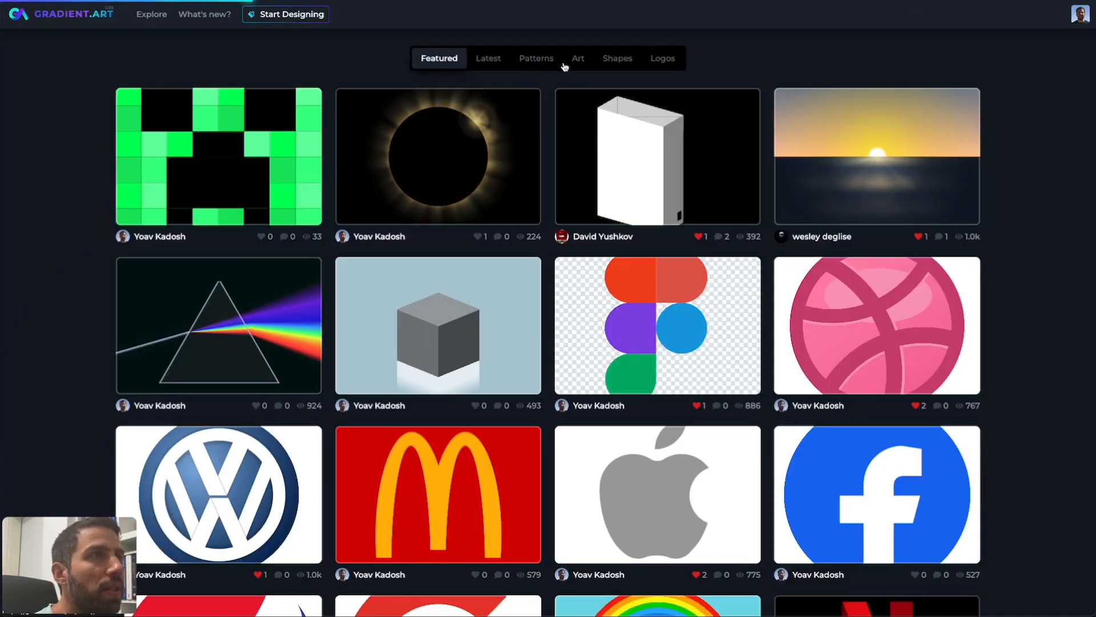
click(578, 61)
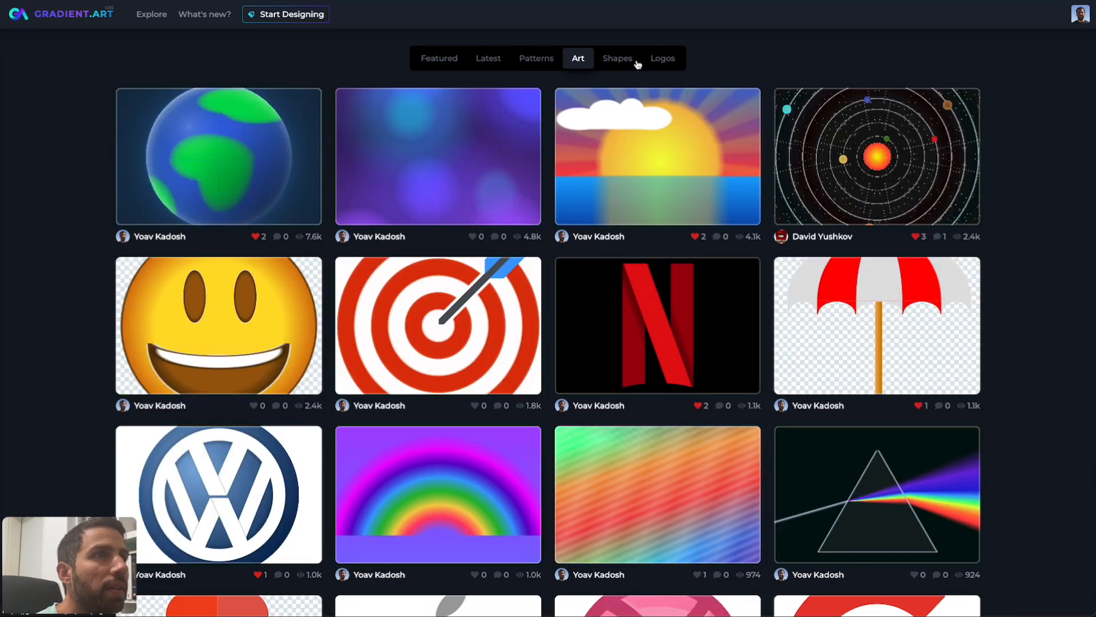
click(628, 62)
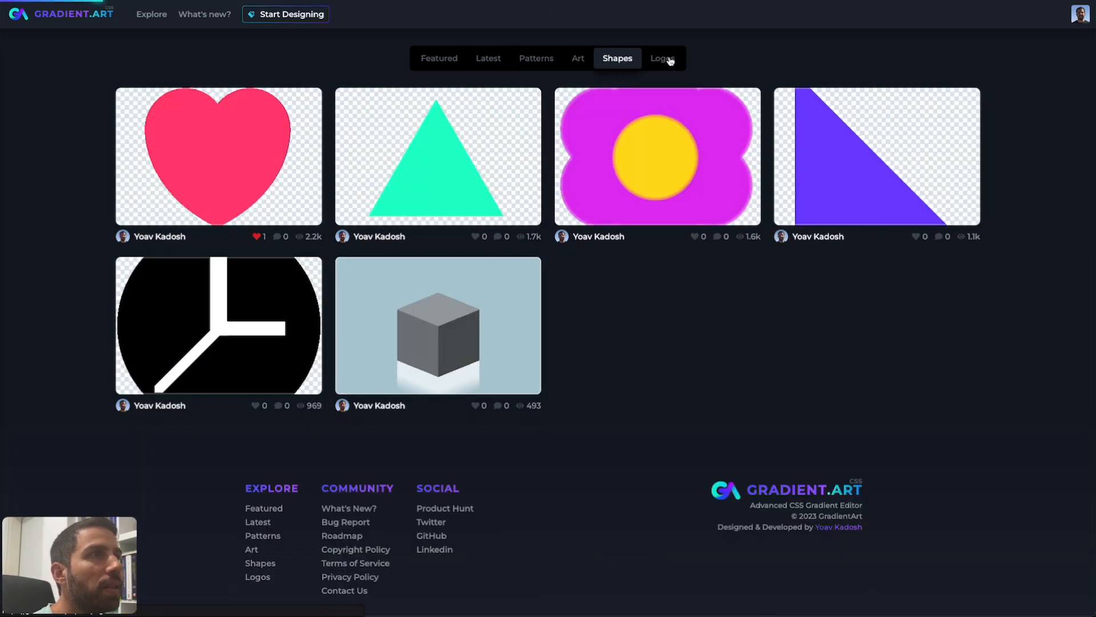
click(665, 60)
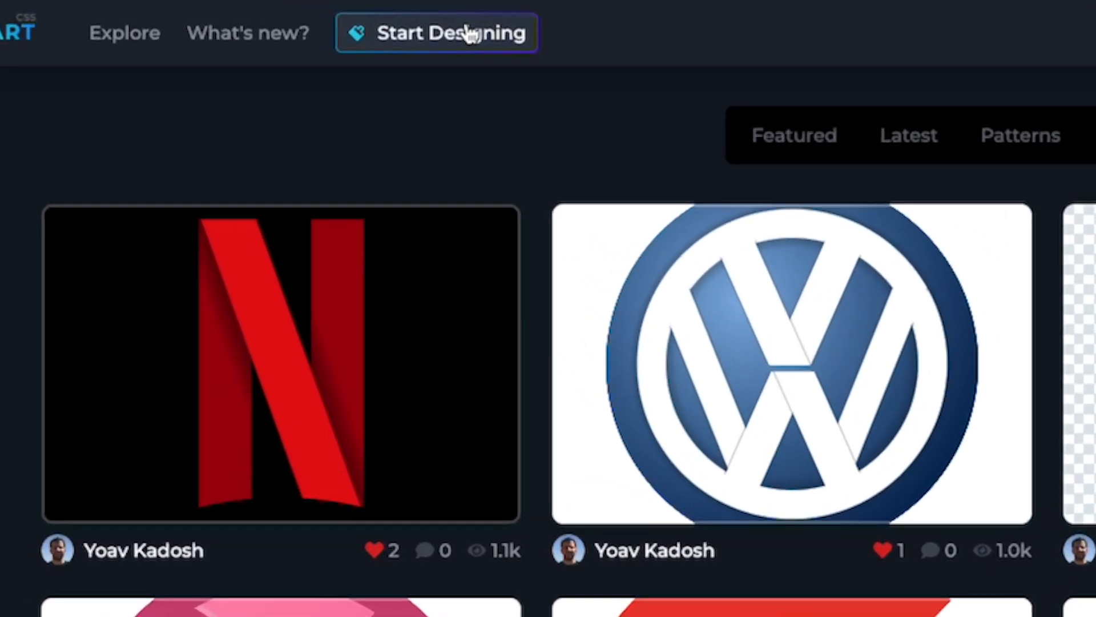
Step: Start a new design project, enlarge the gradient list area, and add a new gradient to the canvas
click(364, 26)
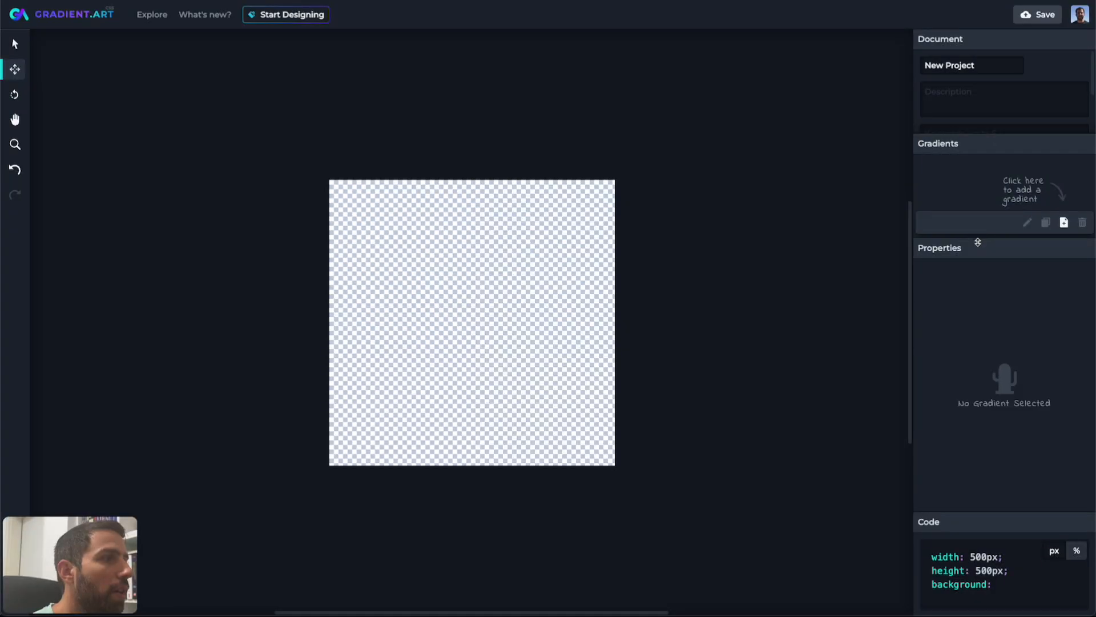
drag(978, 242, 978, 367)
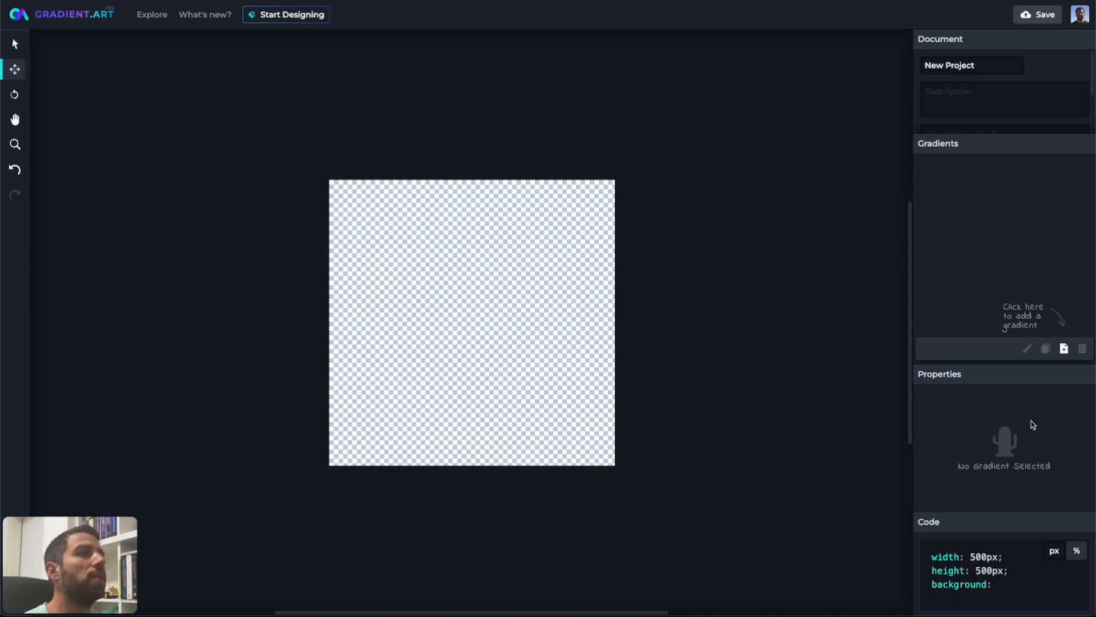
click(1064, 349)
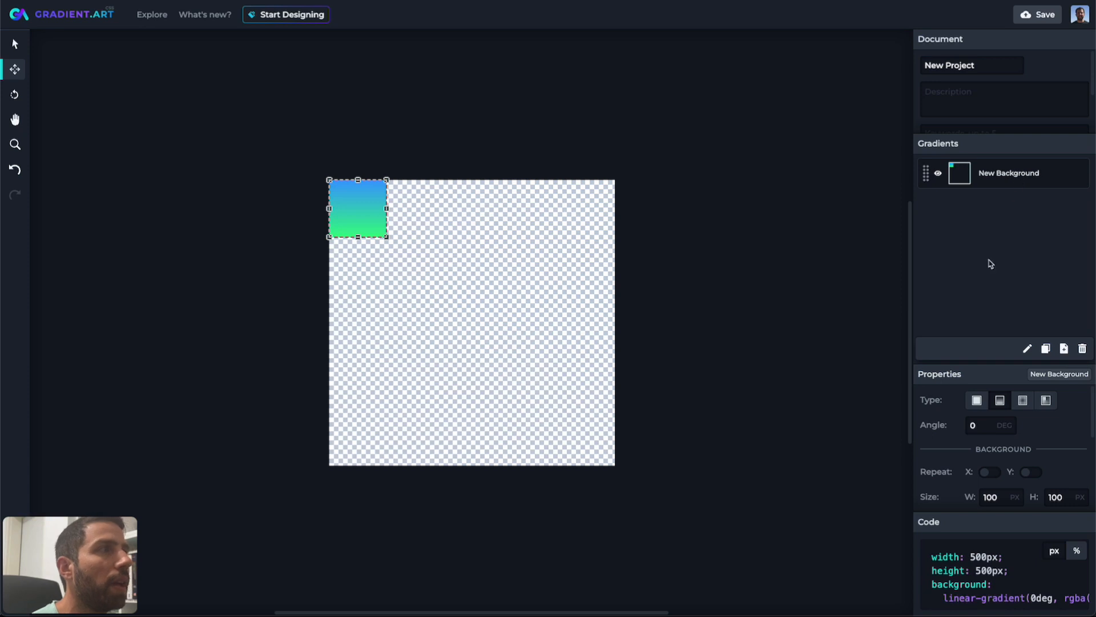
Step: Move the gradient square to about X 133, Y 53 px and enlarge it to about 260 by 232 px
drag(979, 366, 979, 296)
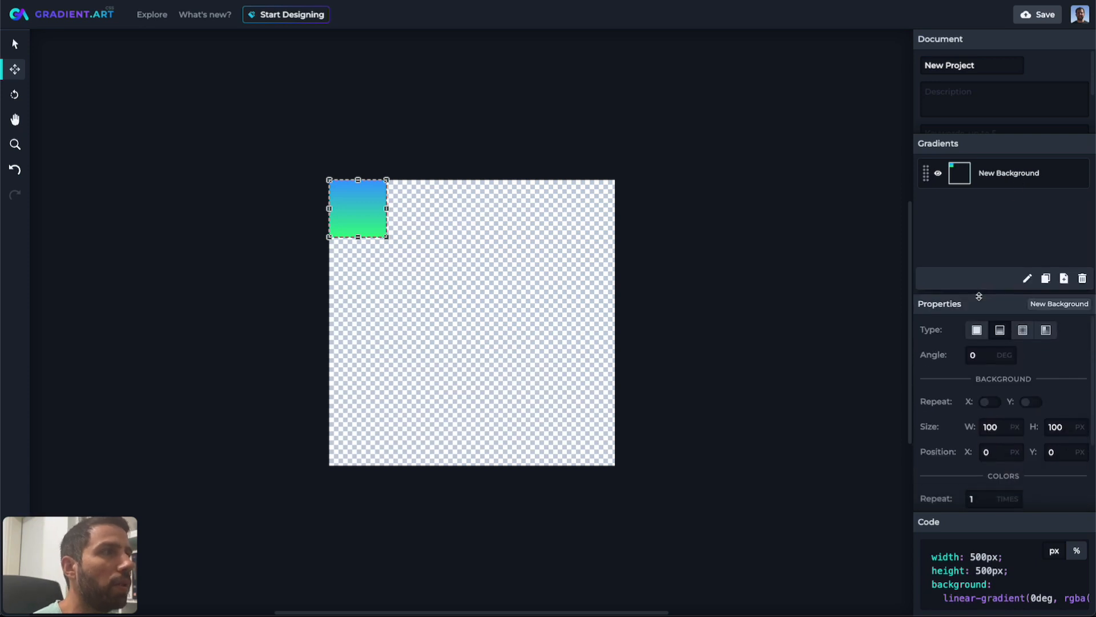
scroll(1061, 391, down, 2)
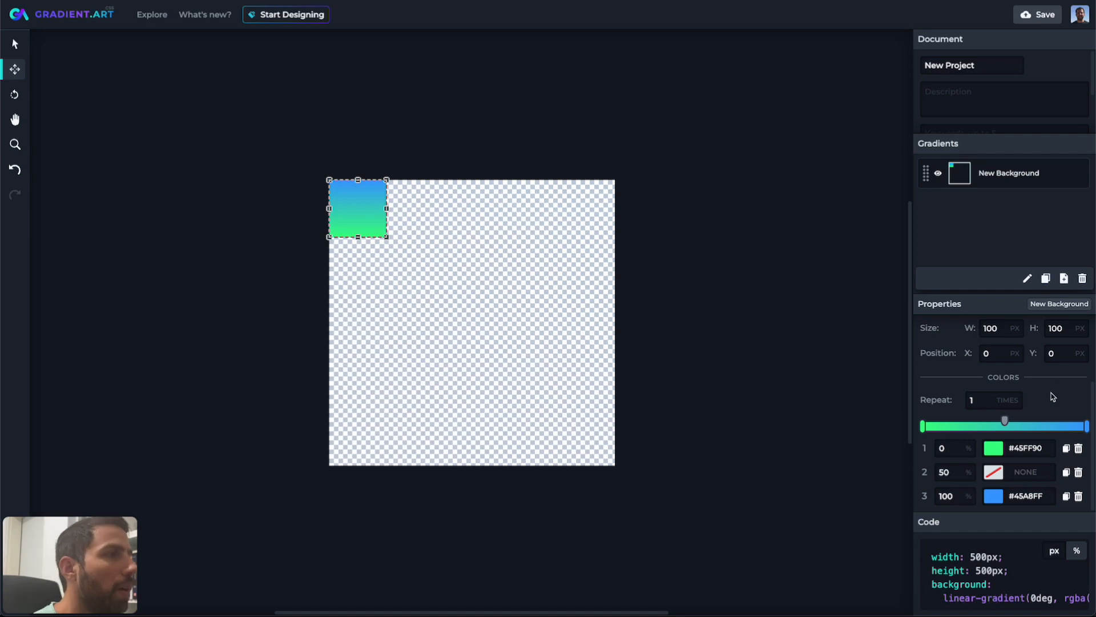
scroll(1054, 397, up, 2)
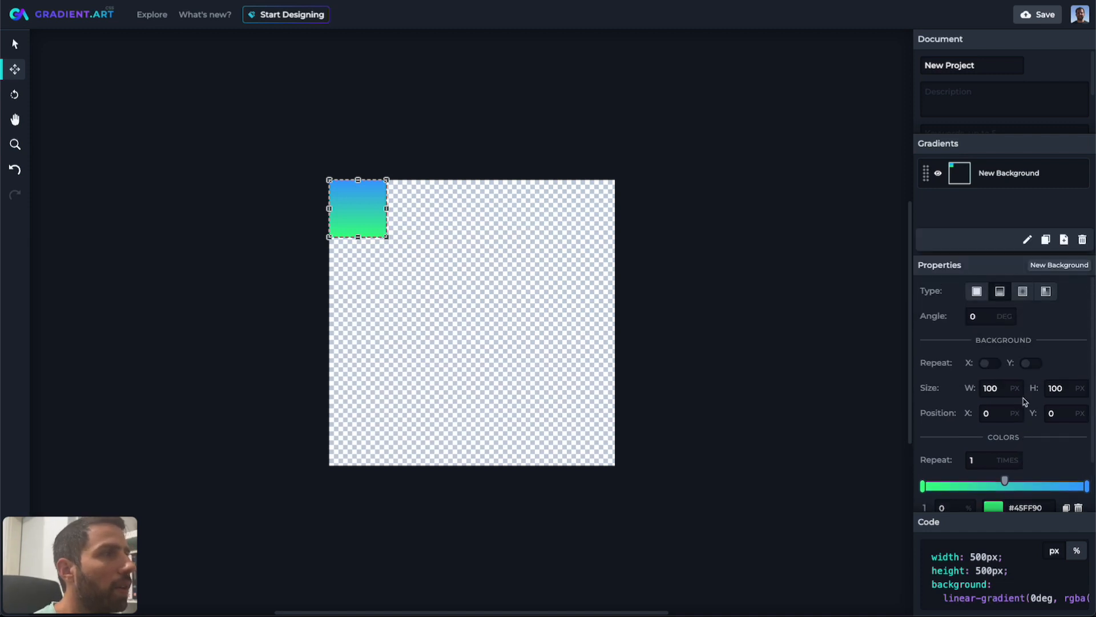
scroll(1045, 324, down, 1)
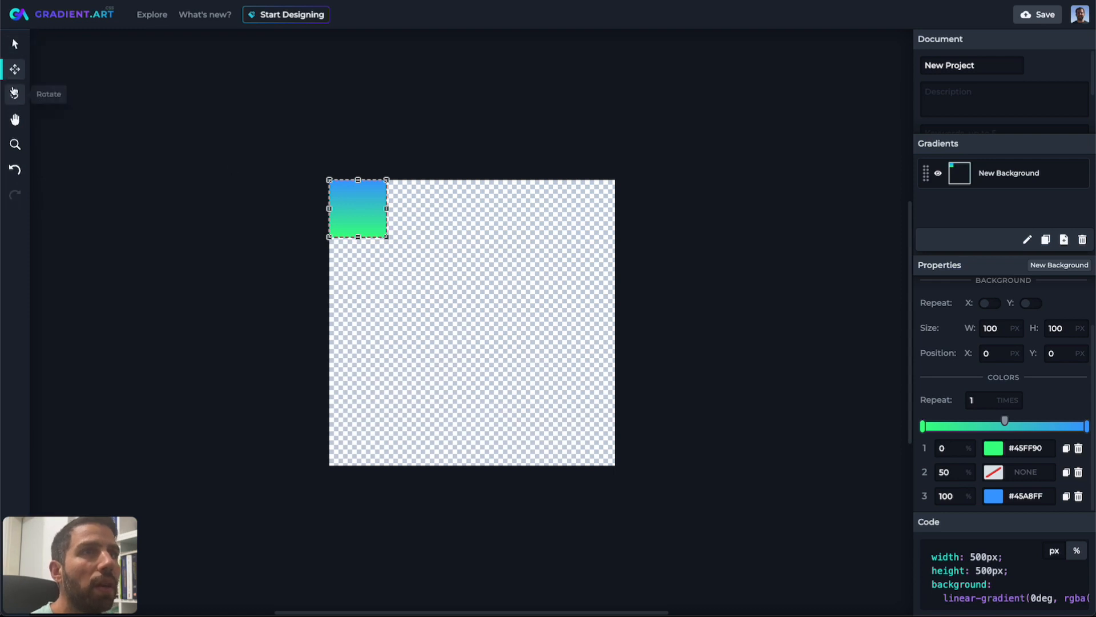
drag(353, 203, 406, 211)
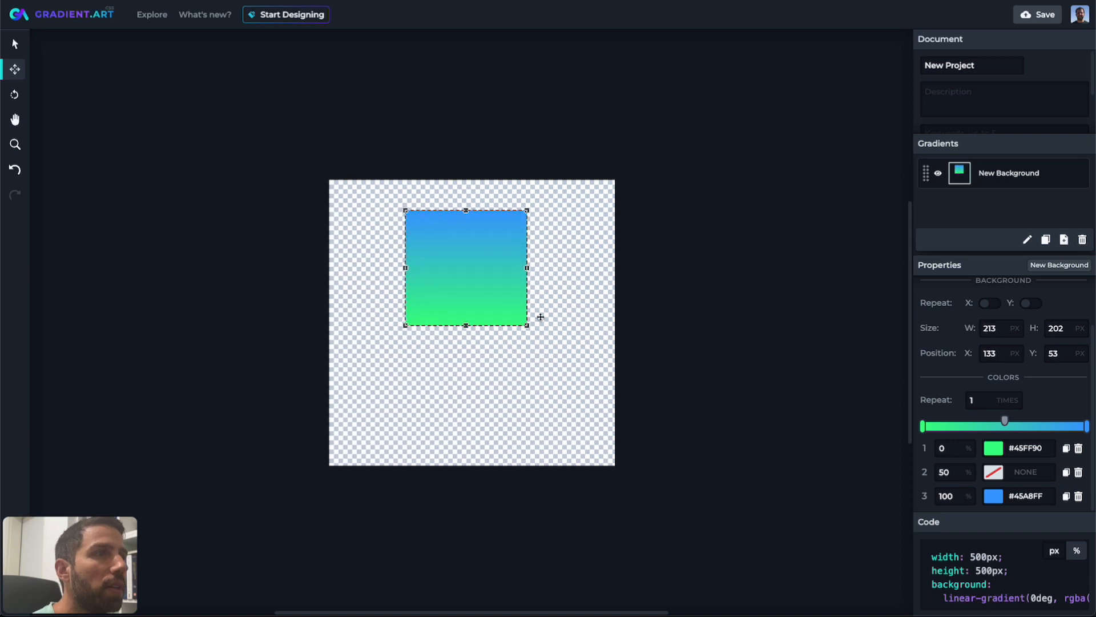
drag(529, 324, 554, 343)
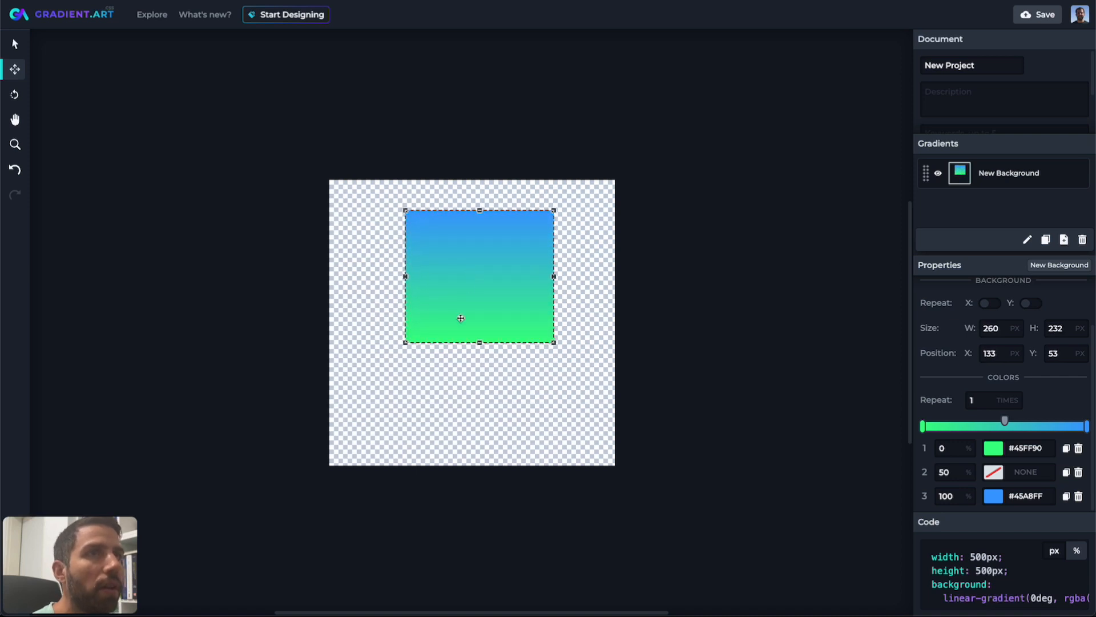
Step: Rotate the linear gradient to about 309 degrees using the Rotate tool's dial on the canvas
click(15, 95)
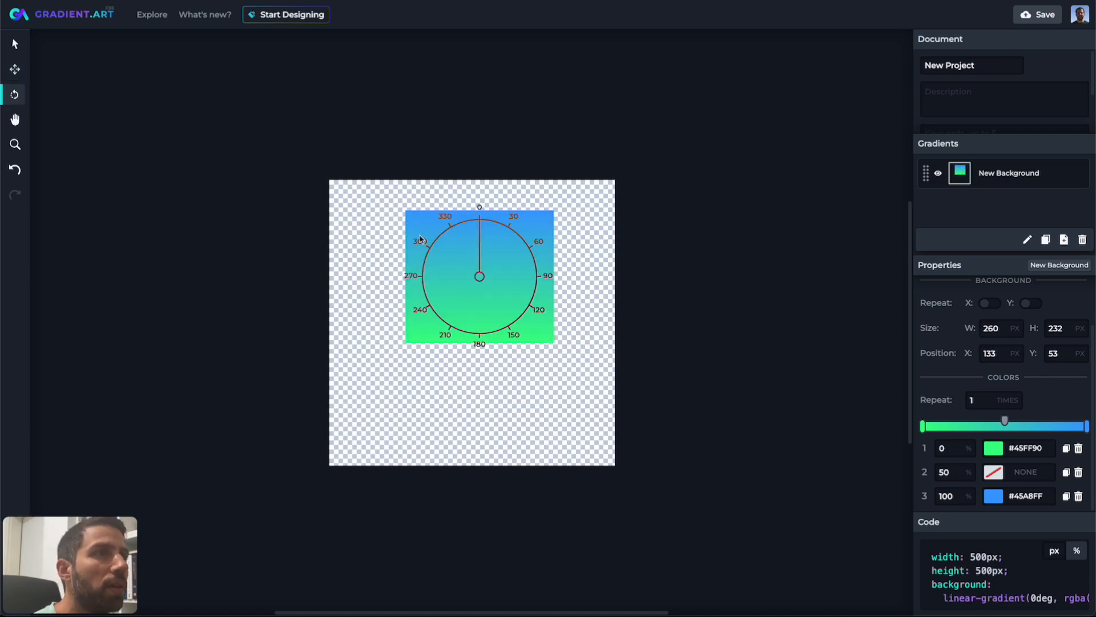
drag(480, 248, 427, 236)
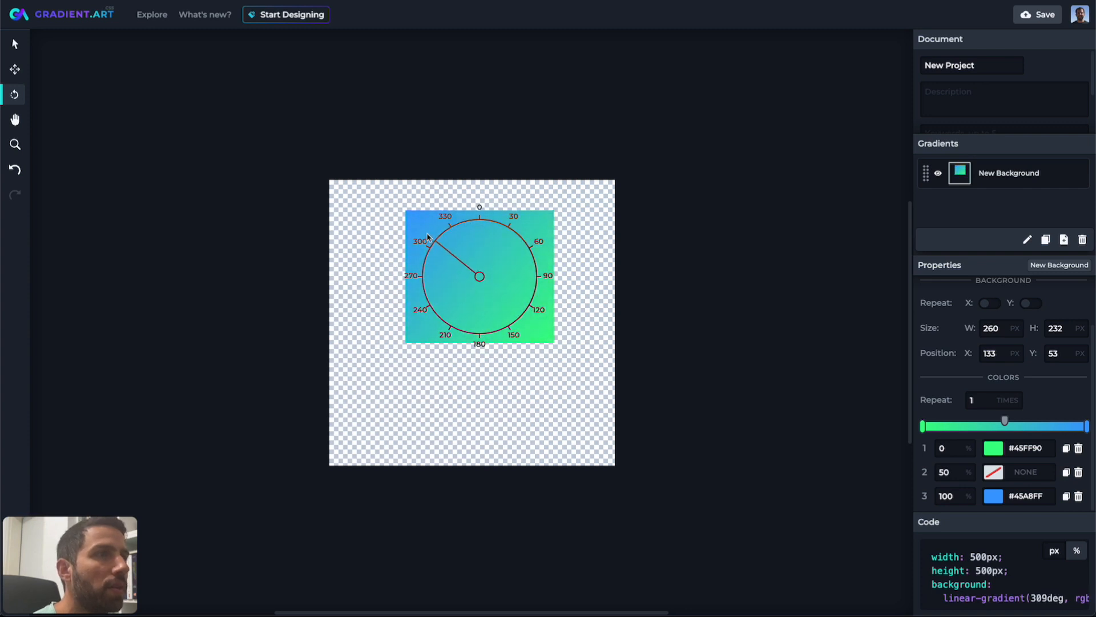
Step: Try the Hand tool and the zoom control, zooming in to 300% and back to 100%, and return to the Select tool
click(18, 120)
drag(498, 265, 514, 281)
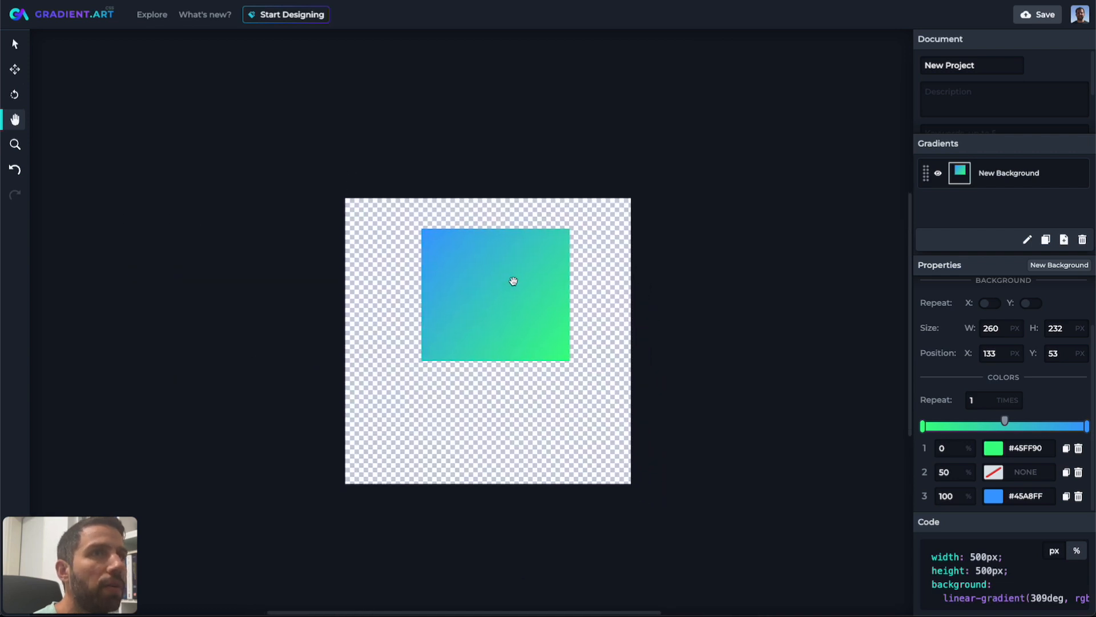
click(15, 145)
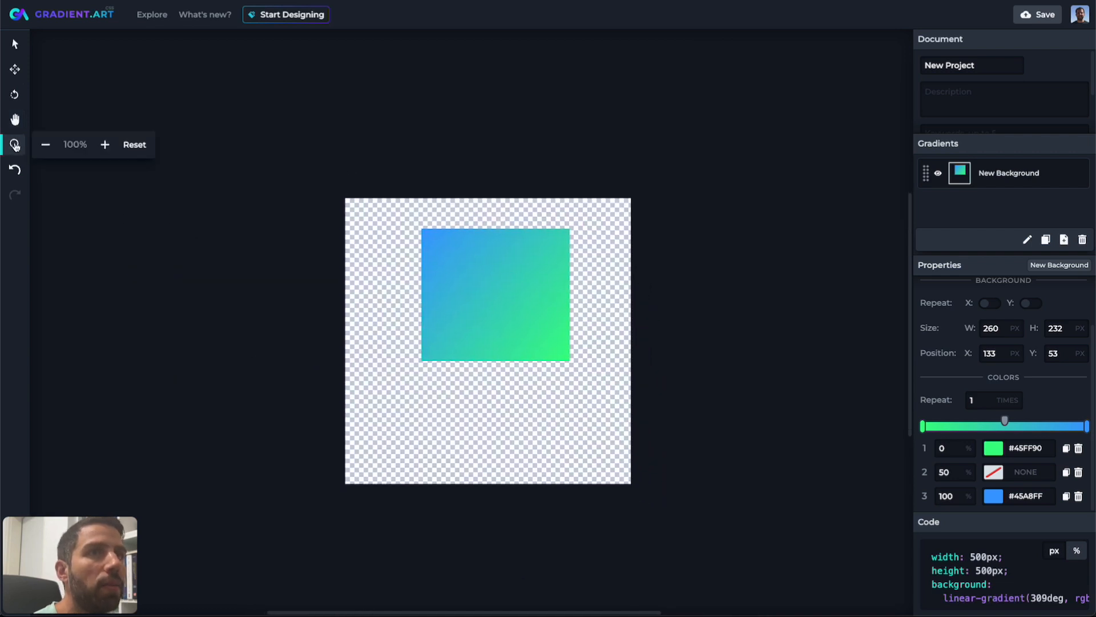
click(103, 145)
click(103, 145)
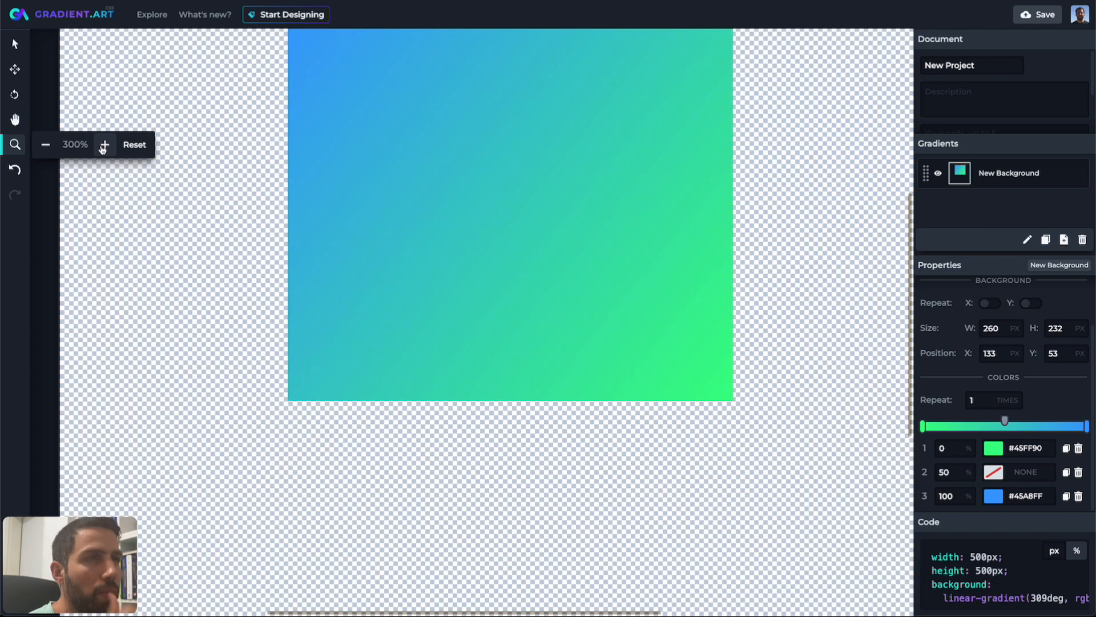
click(45, 144)
click(45, 144)
key(v)
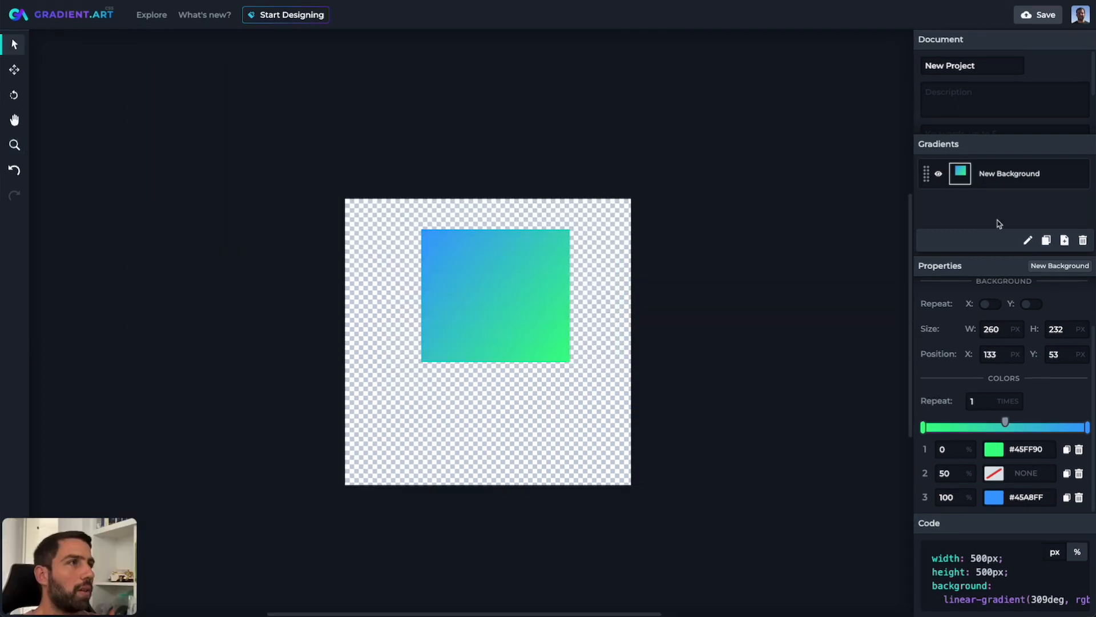
Step: Set the document's canvas size to 800 px wide and 800 px high
scroll(1028, 372, up, 1)
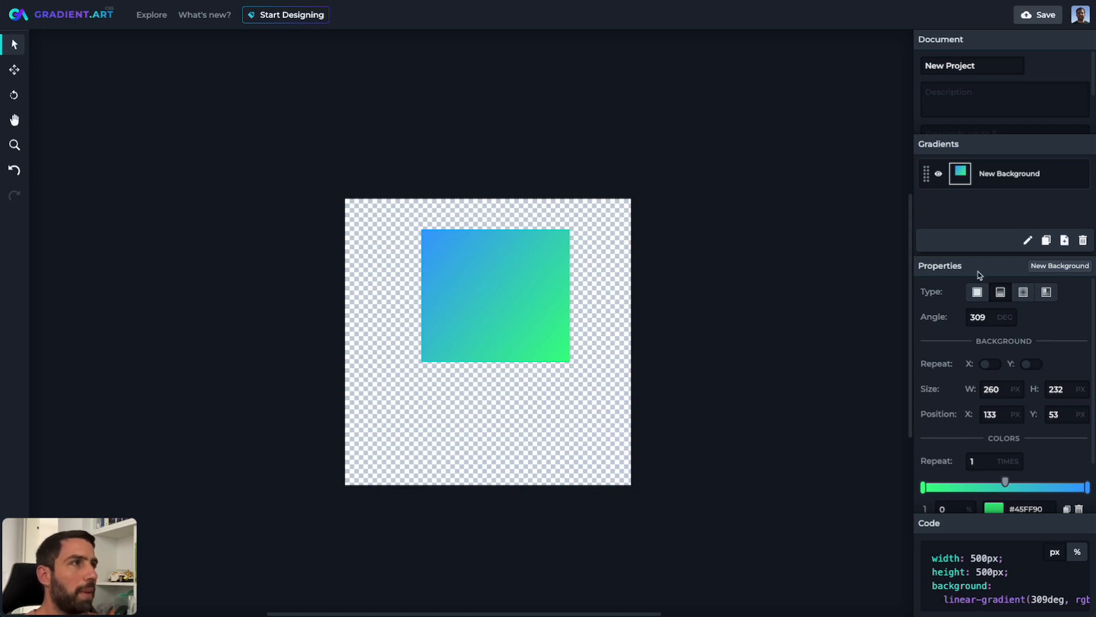
scroll(1004, 105, down, 1)
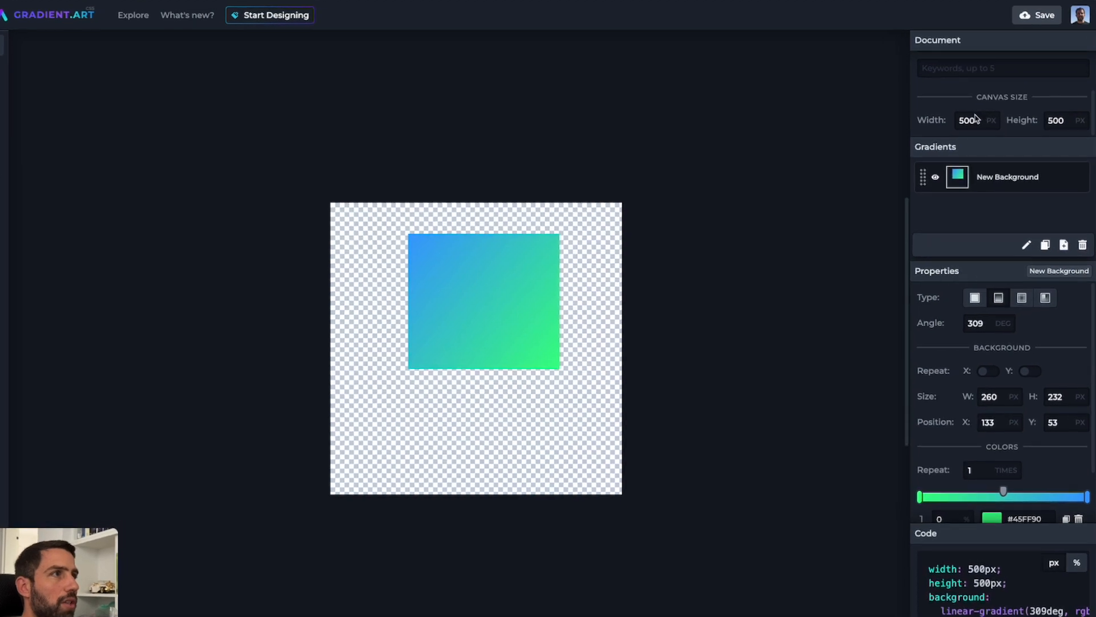
double_click(969, 119)
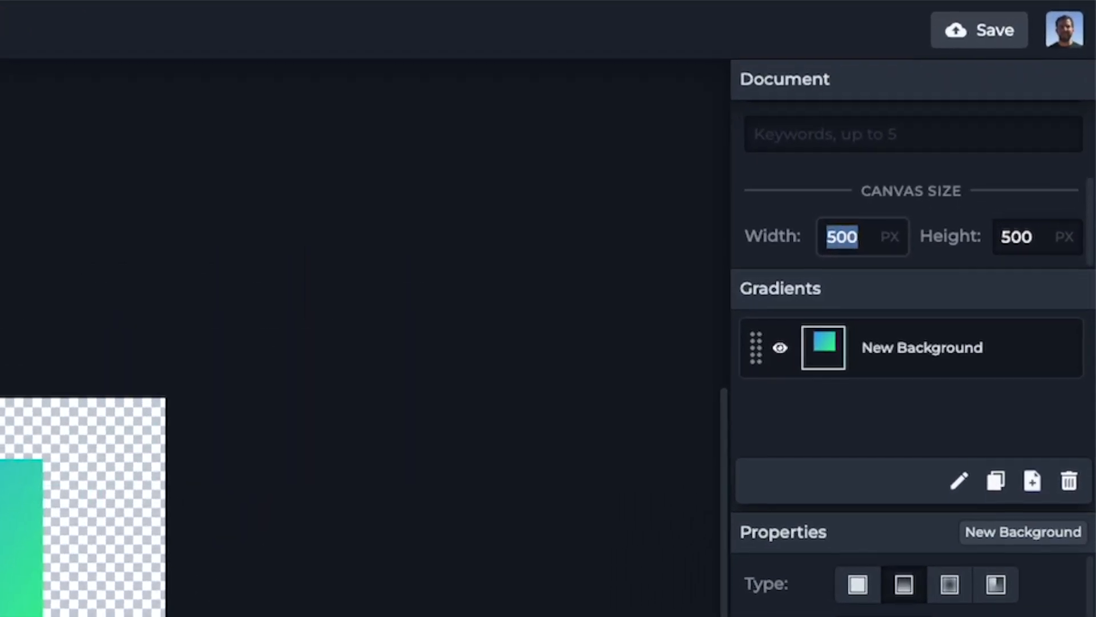
text(800)
key(Tab)
text(800)
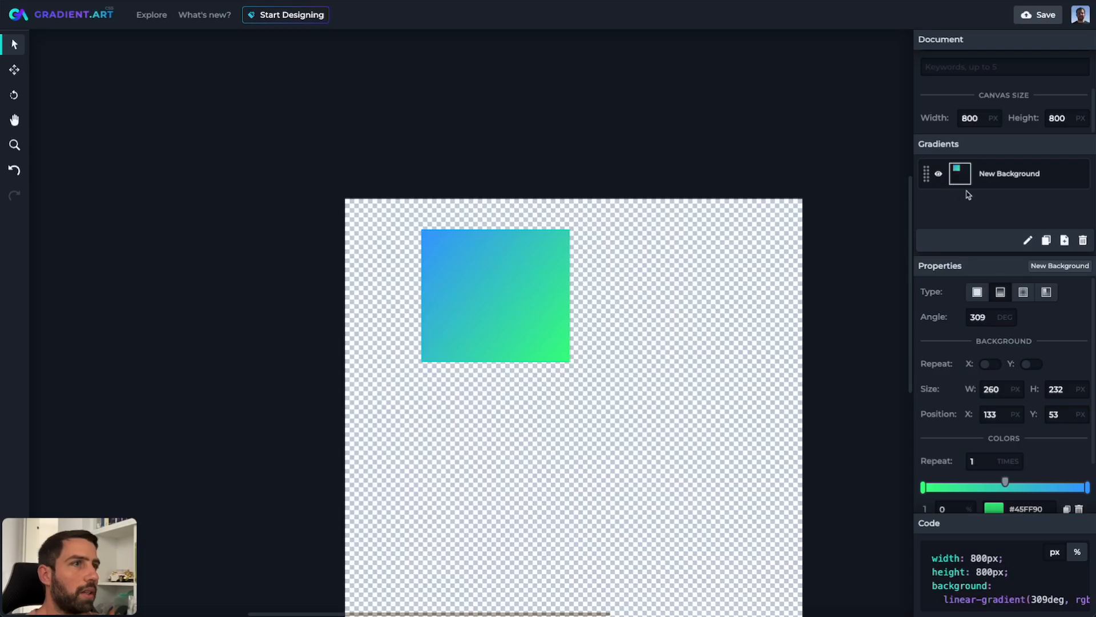
Step: Reselect the New Background gradient and delete its middle colour stop at 50%
scroll(847, 293, down, 2)
scroll(847, 292, right, 1)
scroll(847, 293, down, 1)
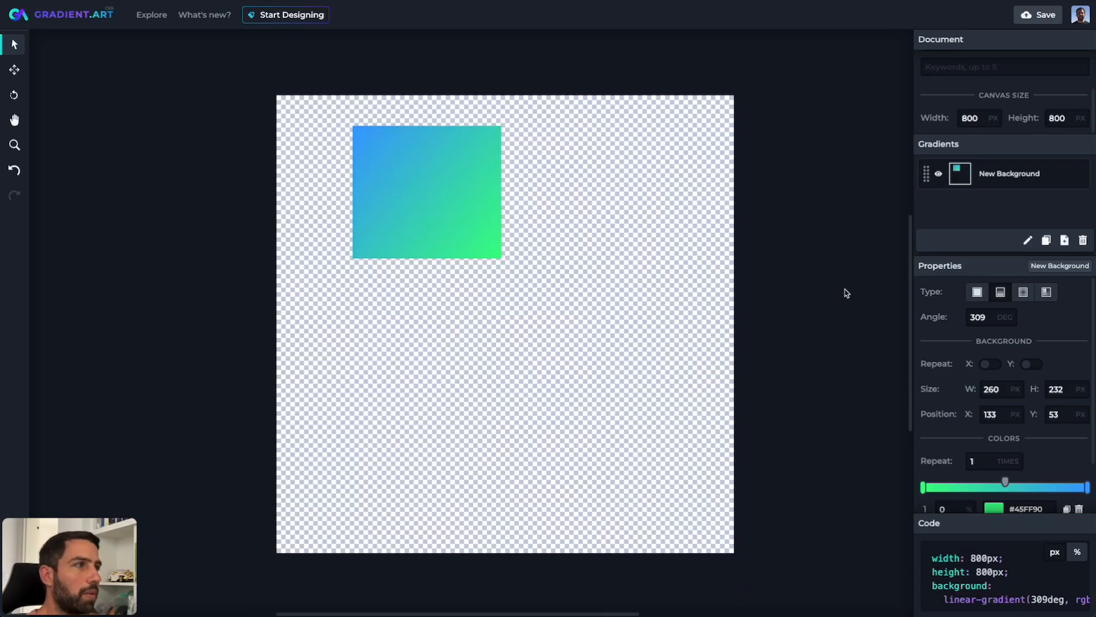
click(980, 174)
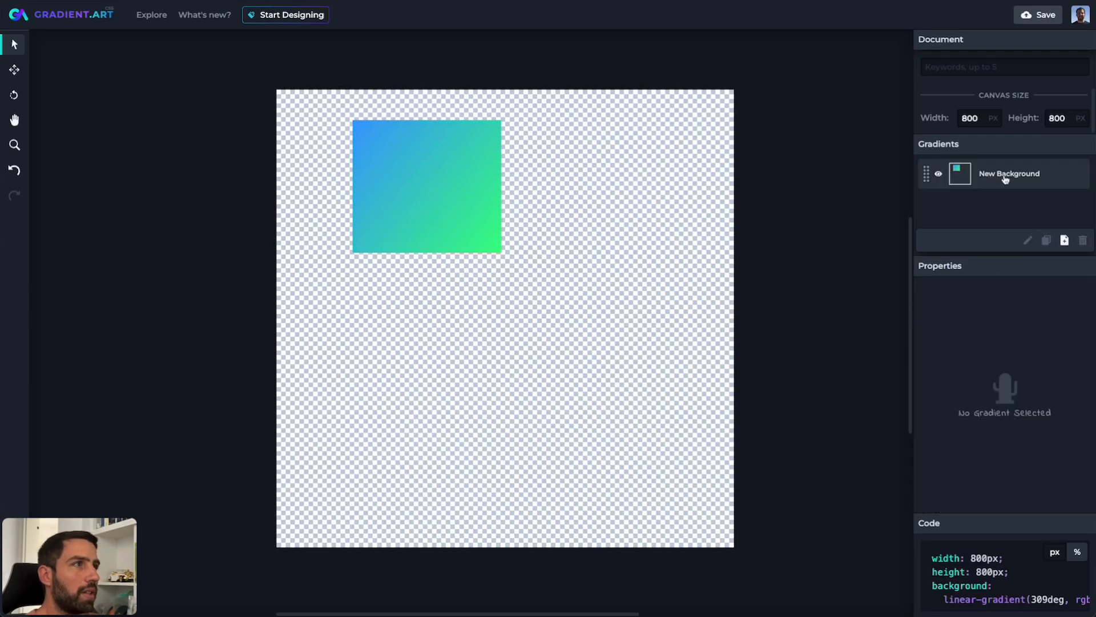
click(1001, 179)
scroll(1061, 331, down, 1)
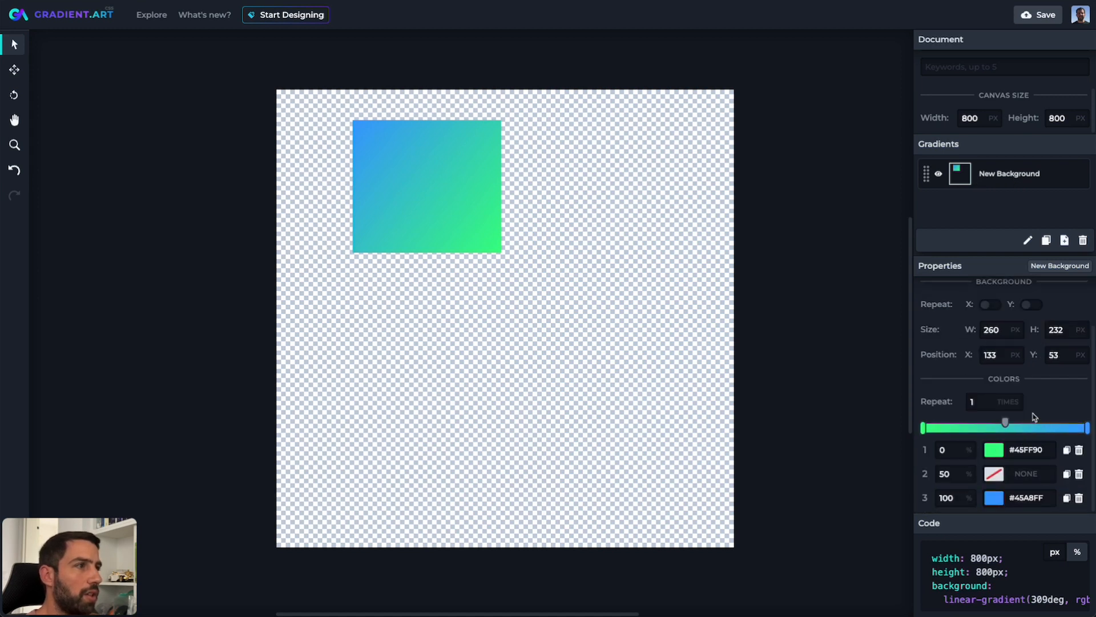
click(1080, 474)
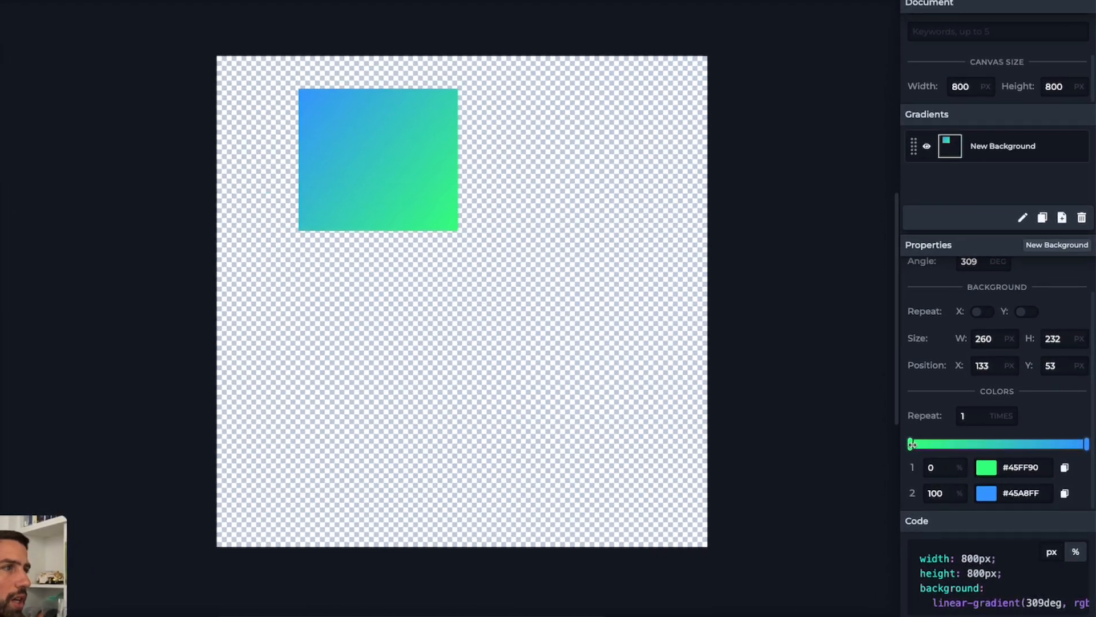
Step: Shift the green colour stop to about 89% and make its colour fully transparent
drag(912, 444, 1025, 444)
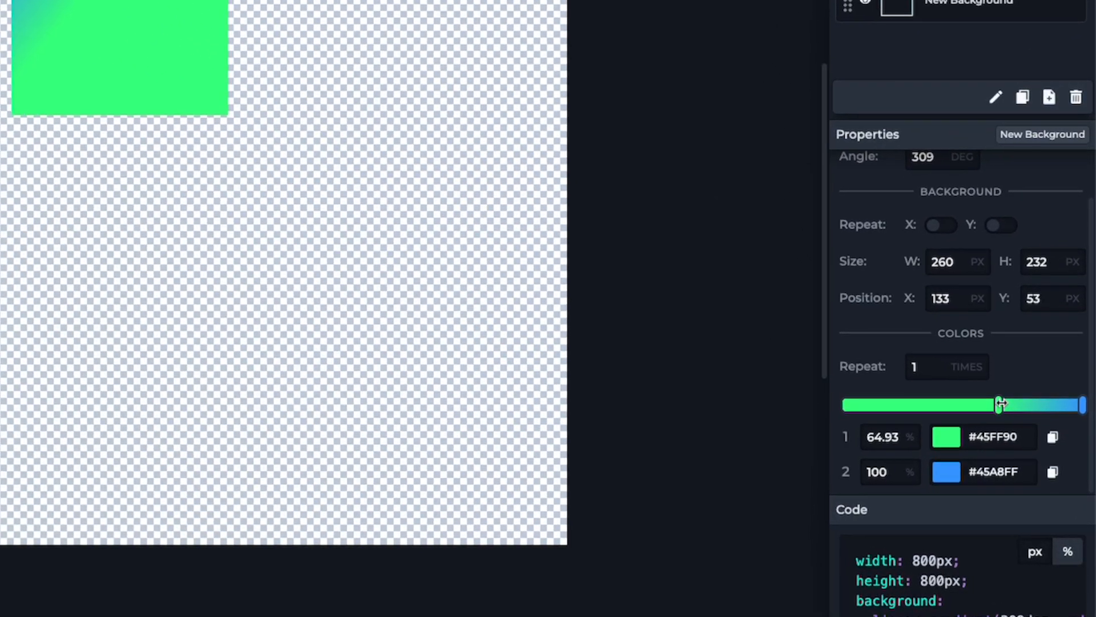
drag(999, 404, 1056, 404)
click(1056, 404)
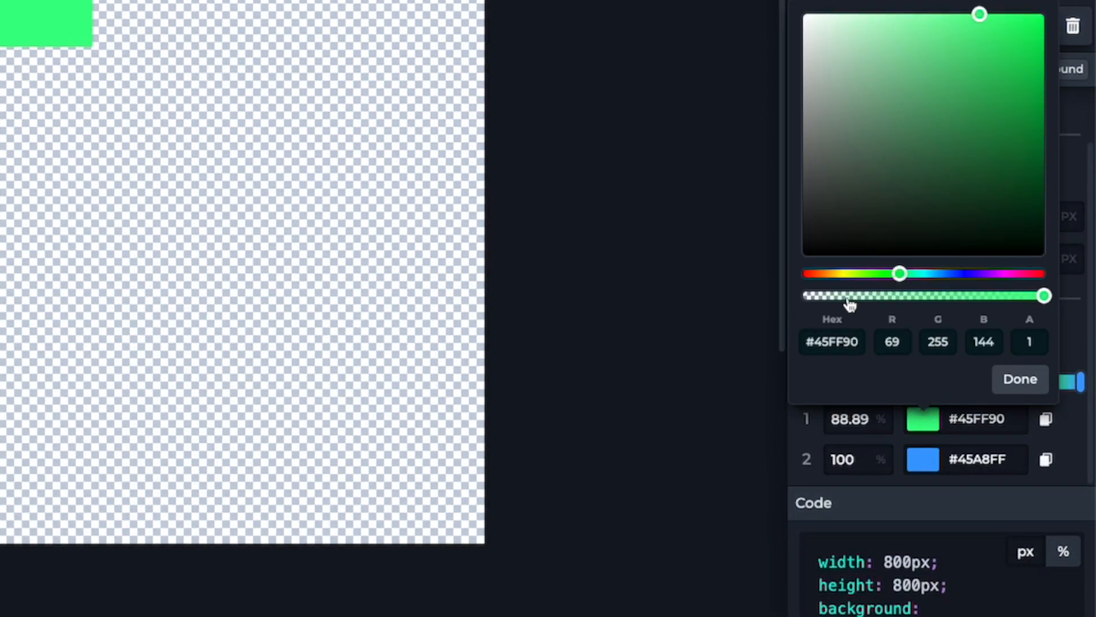
drag(845, 296, 759, 301)
click(759, 301)
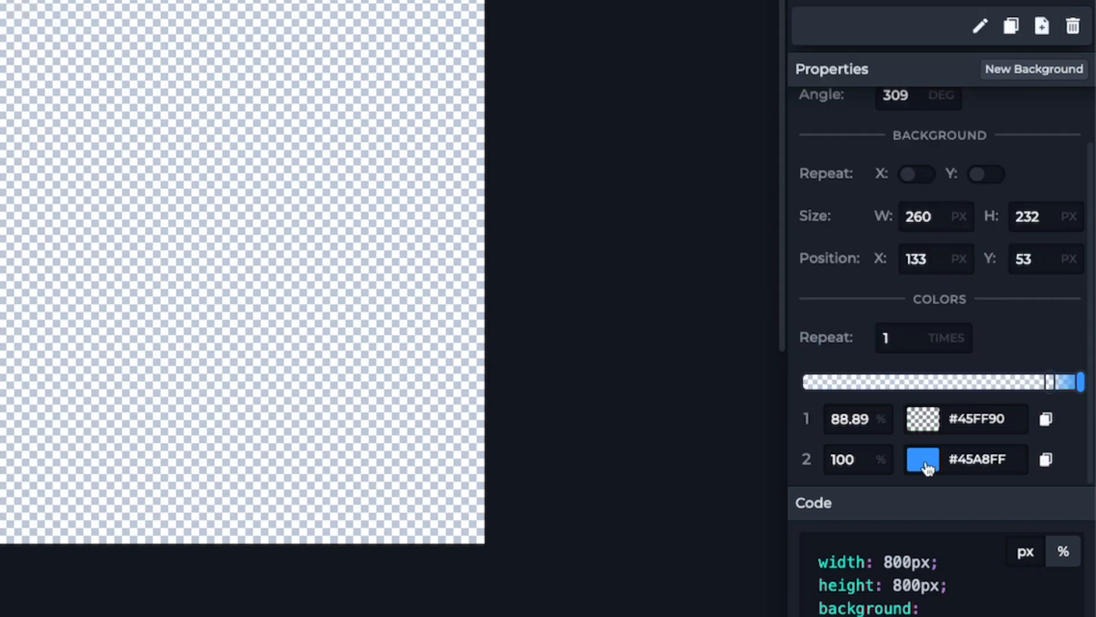
Step: Change the blue colour stop to black (#000000) and set both stop positions to 91% for a hard edge
click(928, 465)
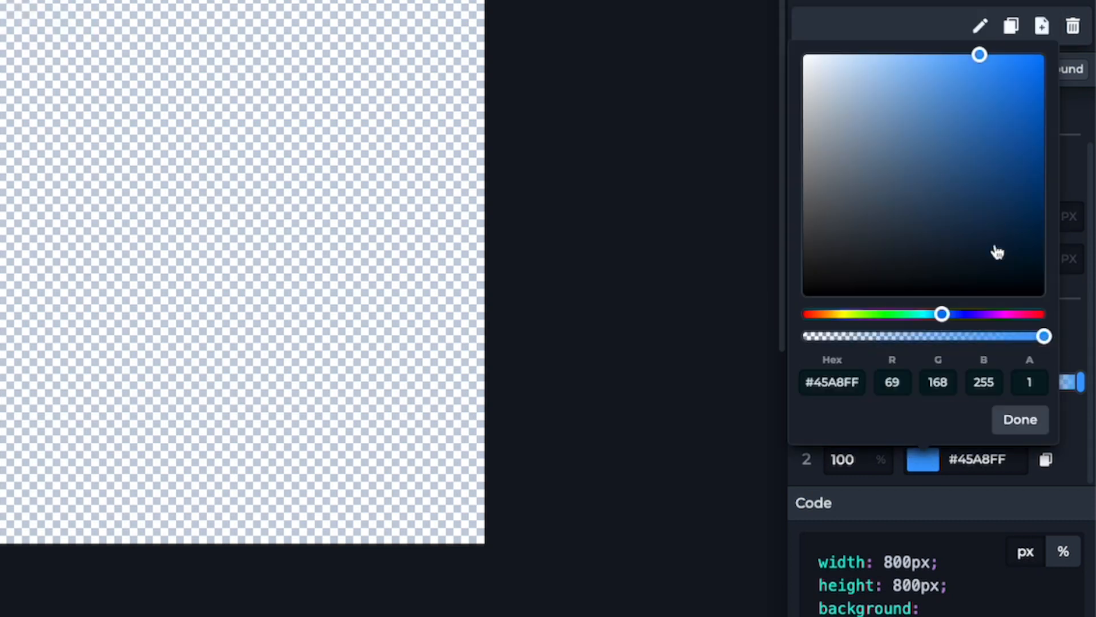
drag(1008, 240, 1053, 384)
click(1083, 347)
double_click(852, 458)
text(91)
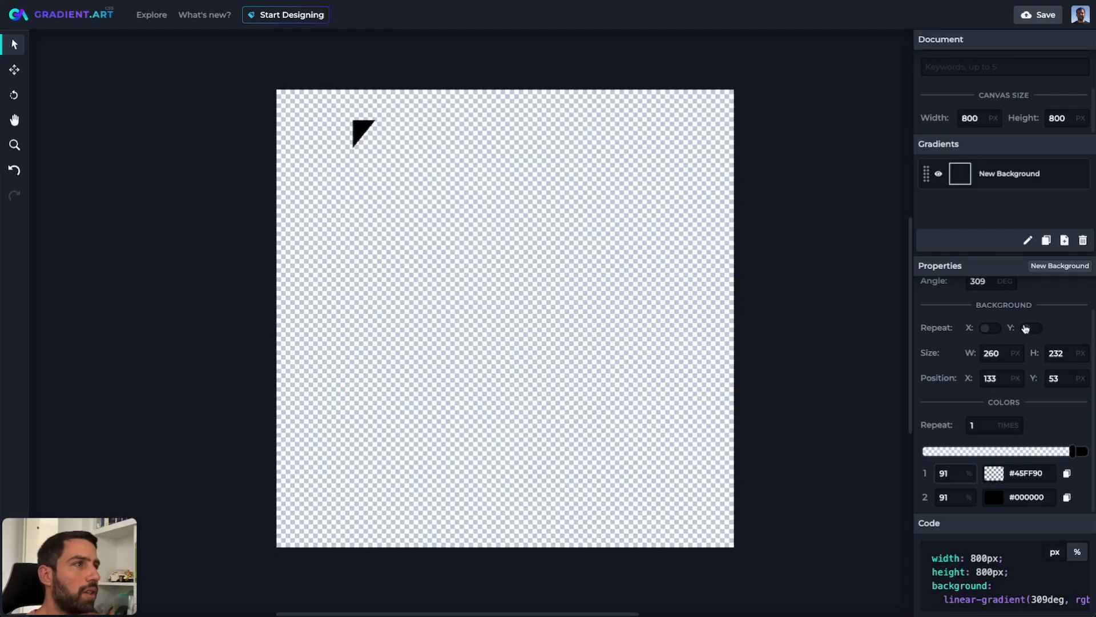
Step: Set the linear gradient's angle to 90 degrees, after trying 0 degrees
scroll(1025, 322, up, 2)
double_click(987, 313)
text(0)
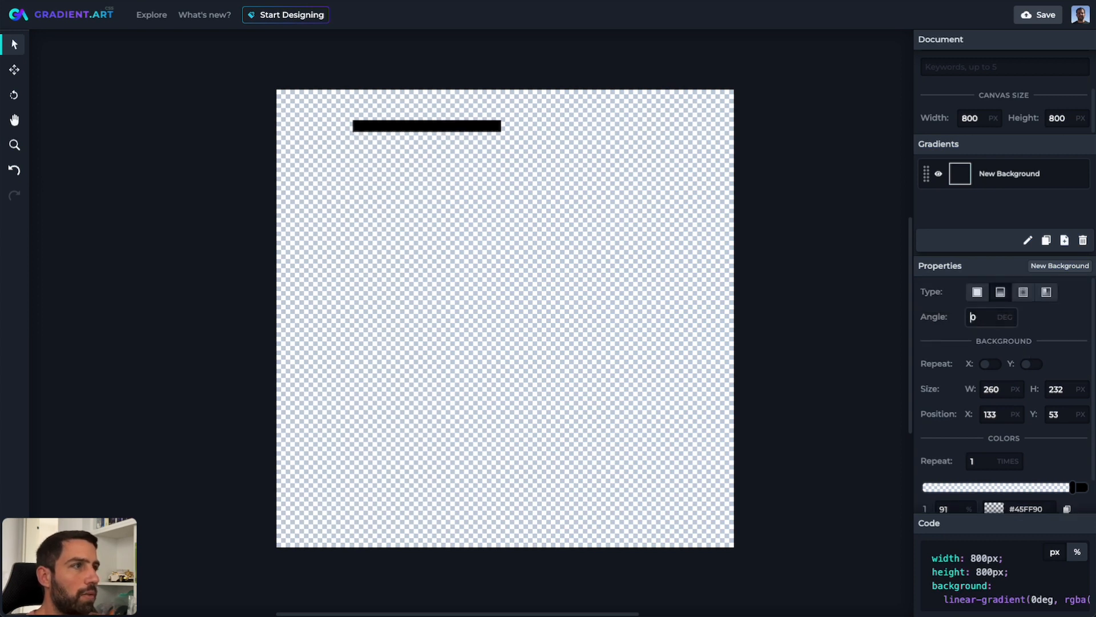
click(971, 318)
text(9)
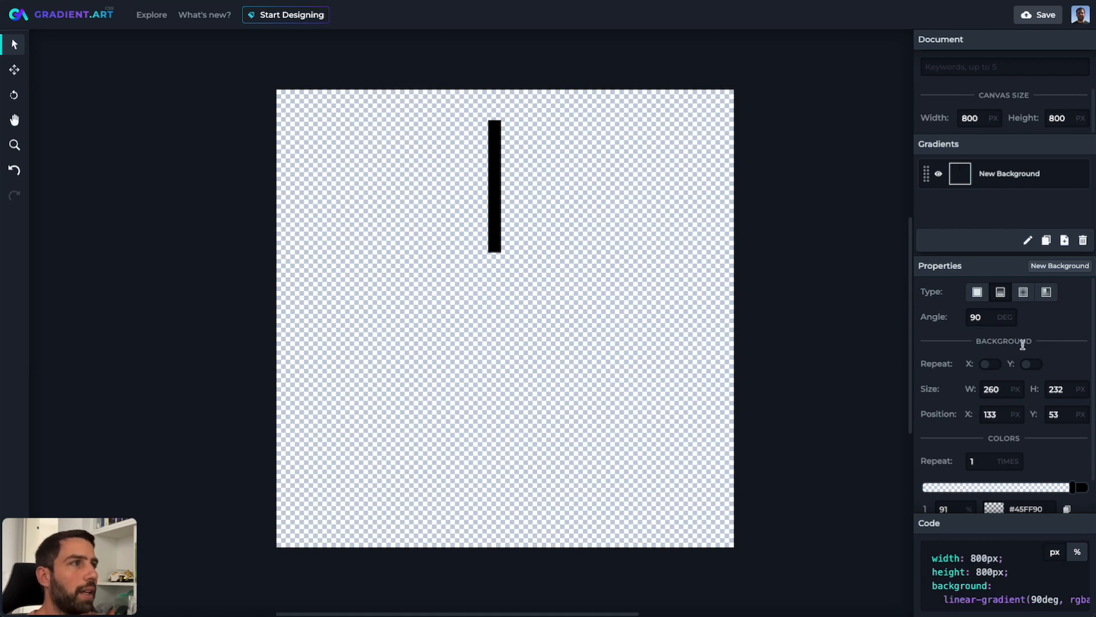
Step: Set the New Background gradient's size to 100 px wide and 100 px high
scroll(1055, 326, down, 1)
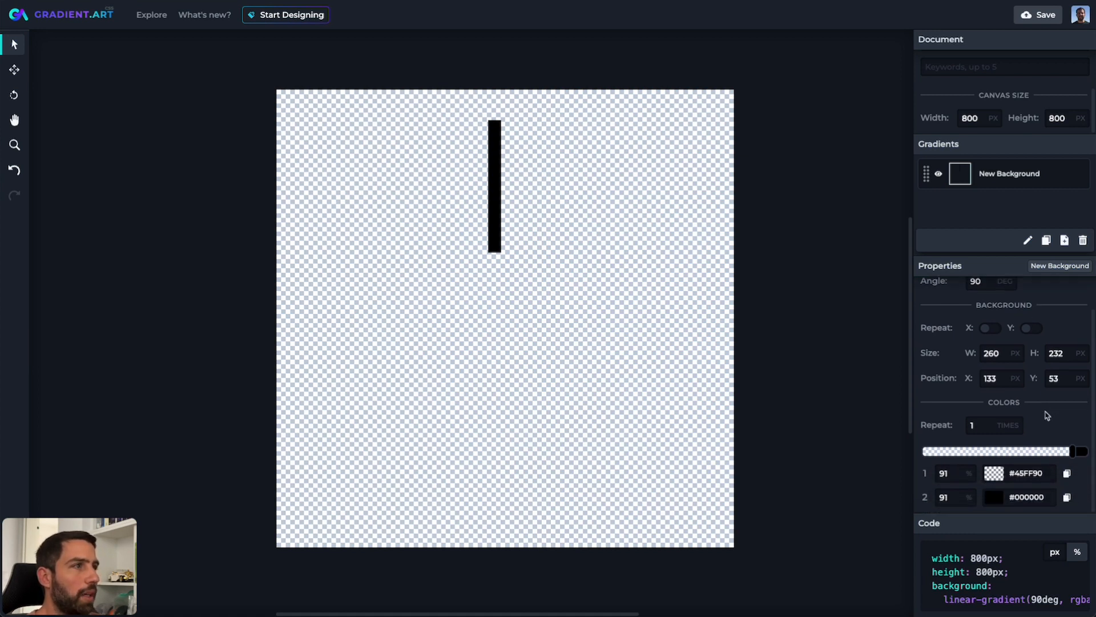
double_click(1001, 353)
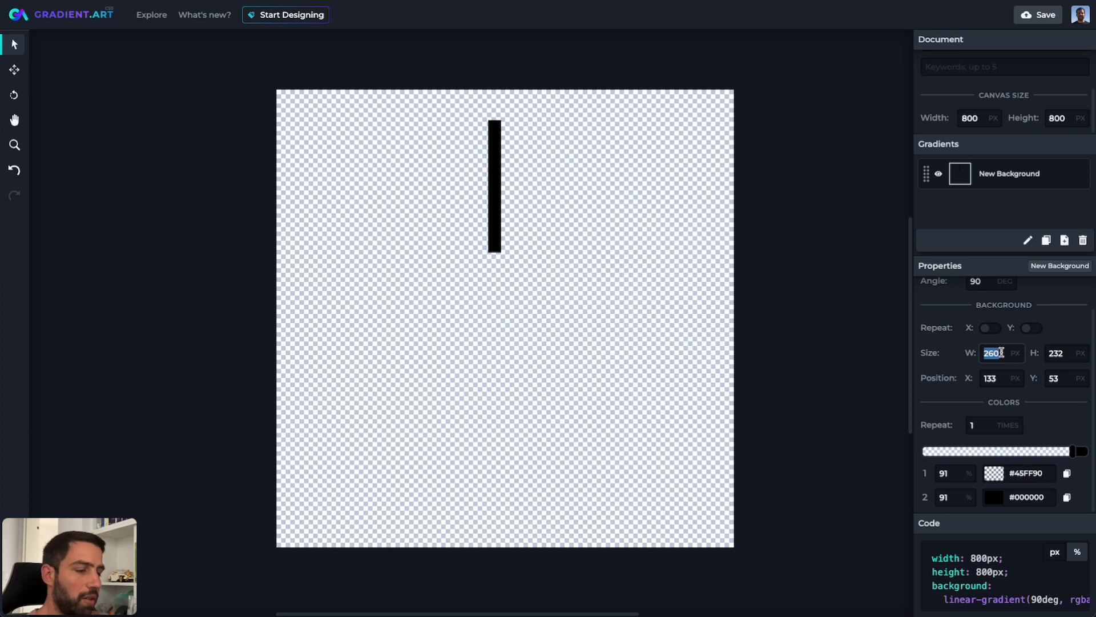
text(100)
key(Tab)
text(100)
key(shift+Tab)
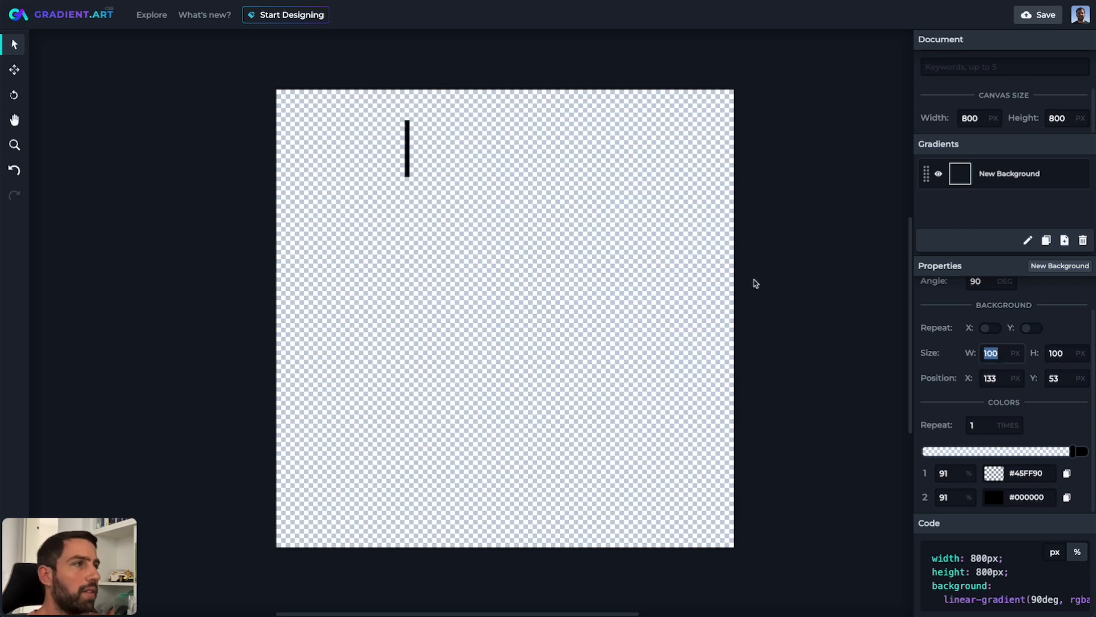
Step: Move the gradient tile to the canvas's top-left corner and set its X position to exactly 0 px
click(14, 71)
drag(378, 146, 303, 115)
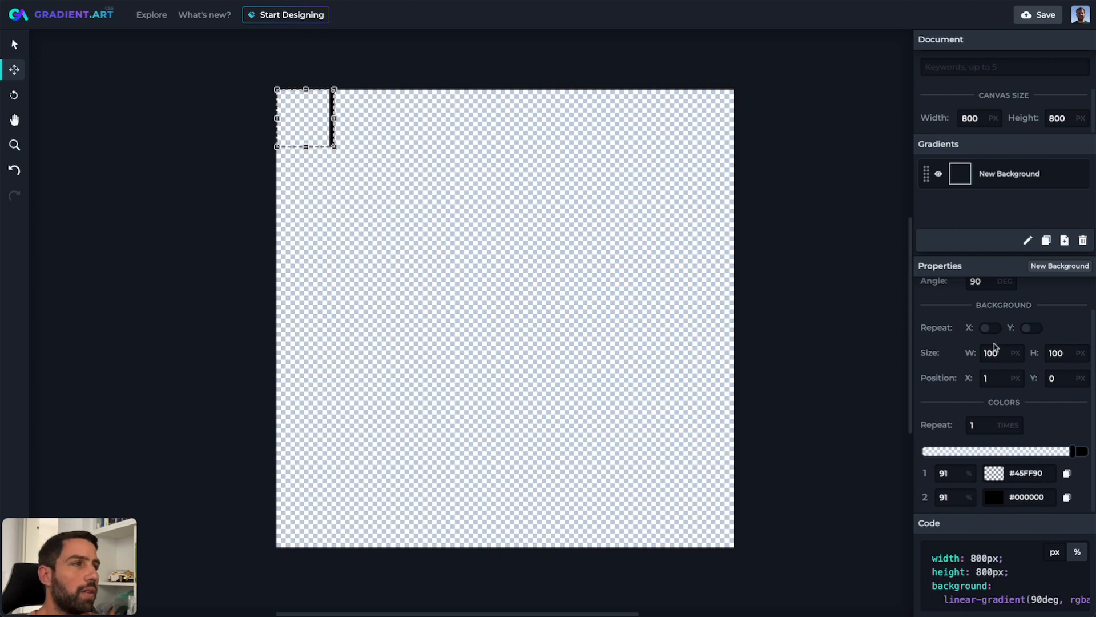
double_click(991, 378)
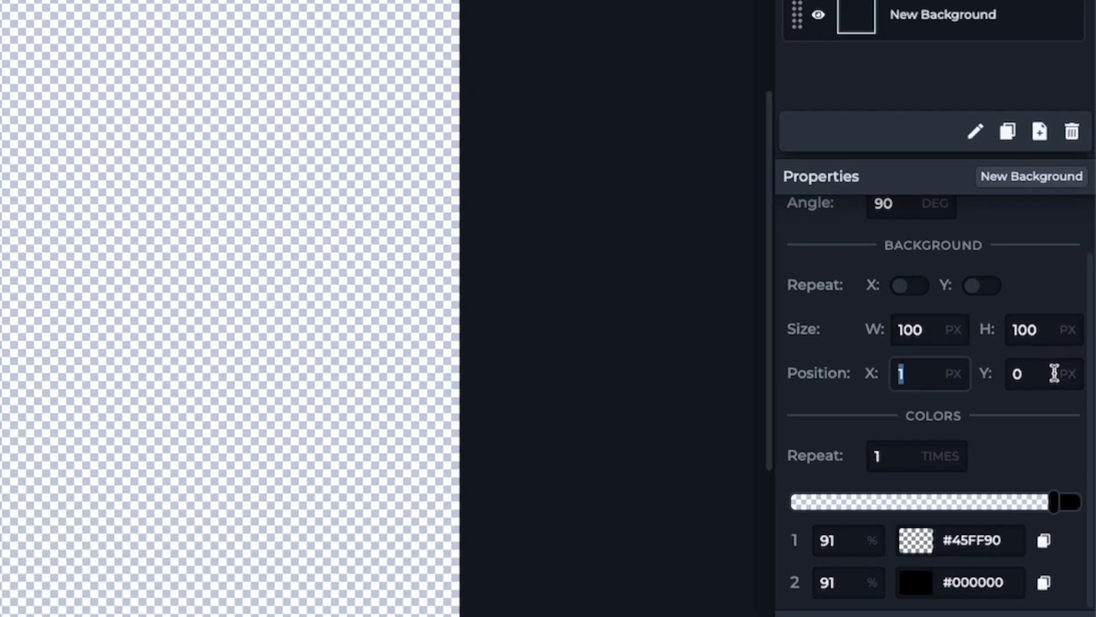
text(0)
double_click(1038, 375)
click(1039, 417)
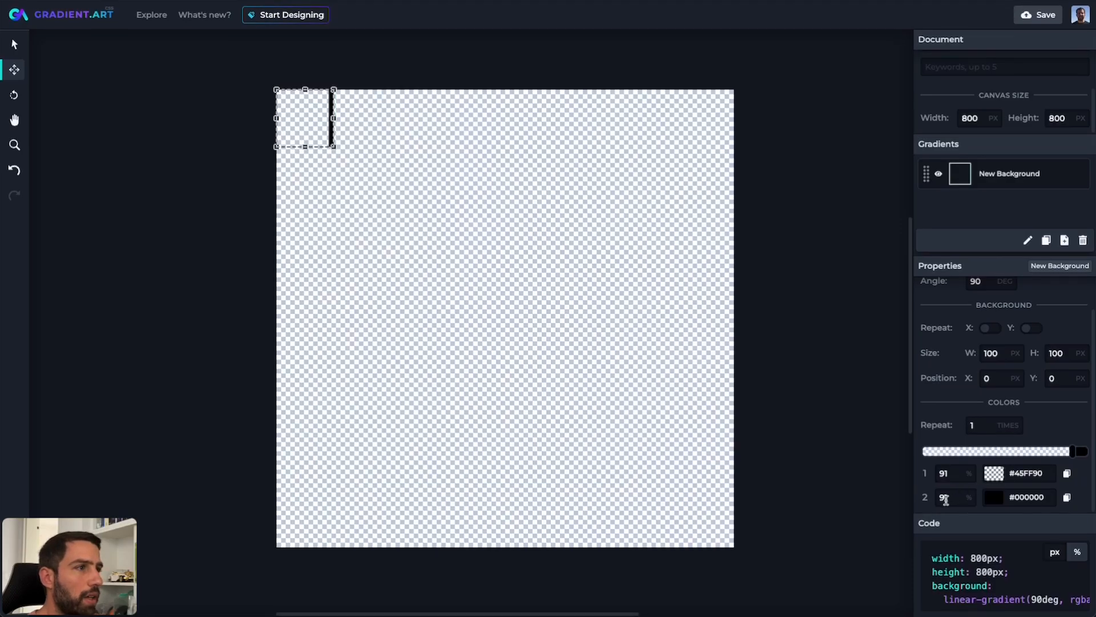
Step: Set both colour stop positions to 95% to thin the black line
double_click(945, 498)
text(95)
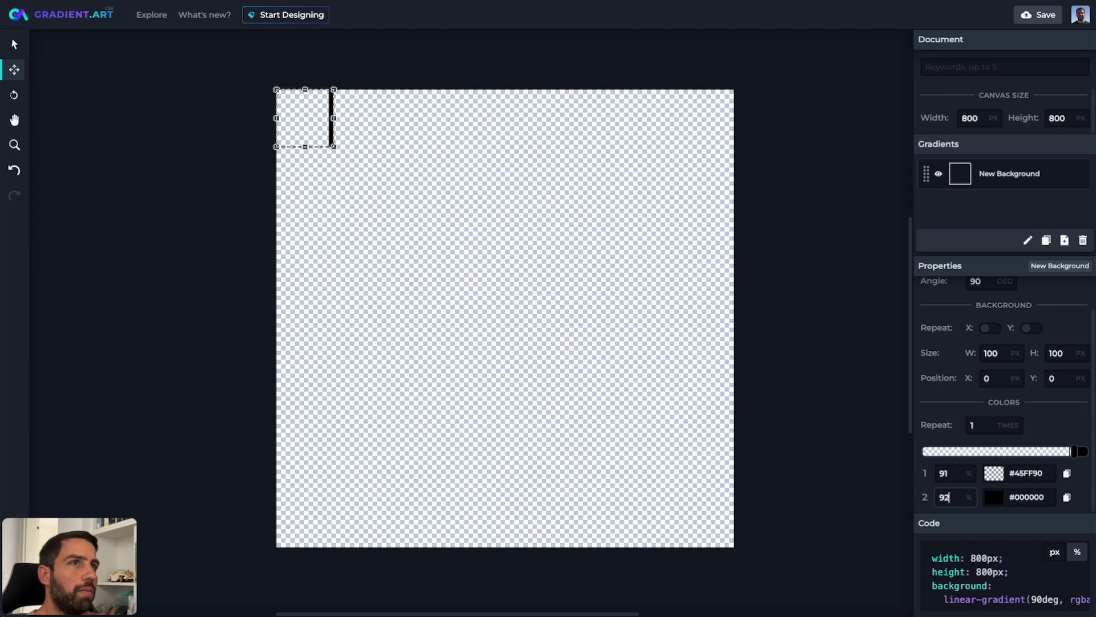
double_click(945, 473)
text(95)
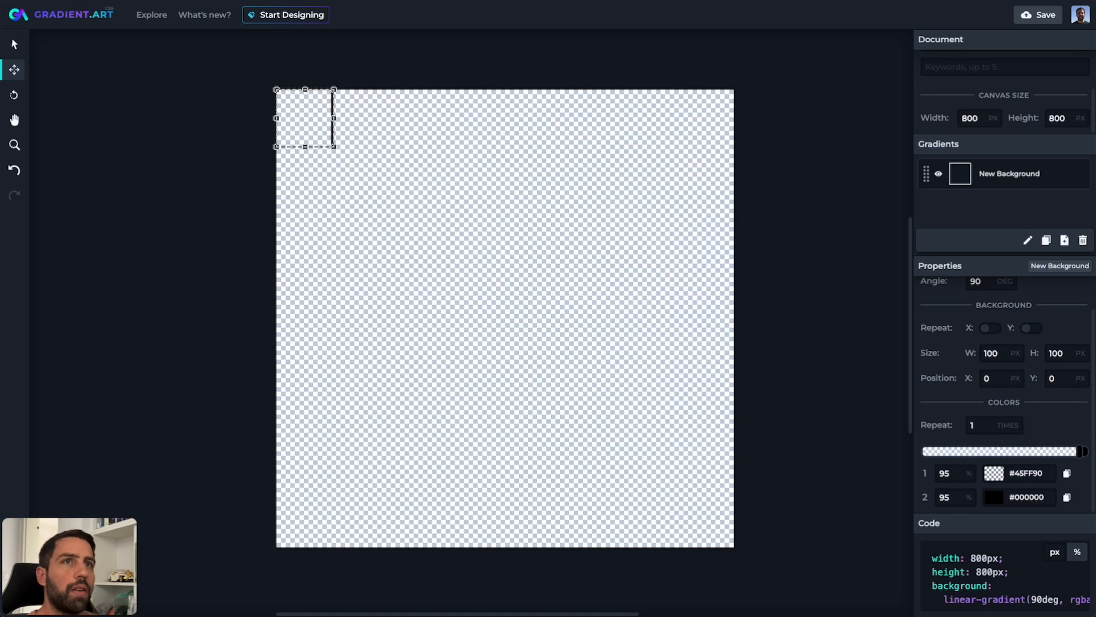
Step: Turn on background repeat in both X and Y so the line tiles across the whole canvas
text(v)
scroll(1067, 301, up, 1)
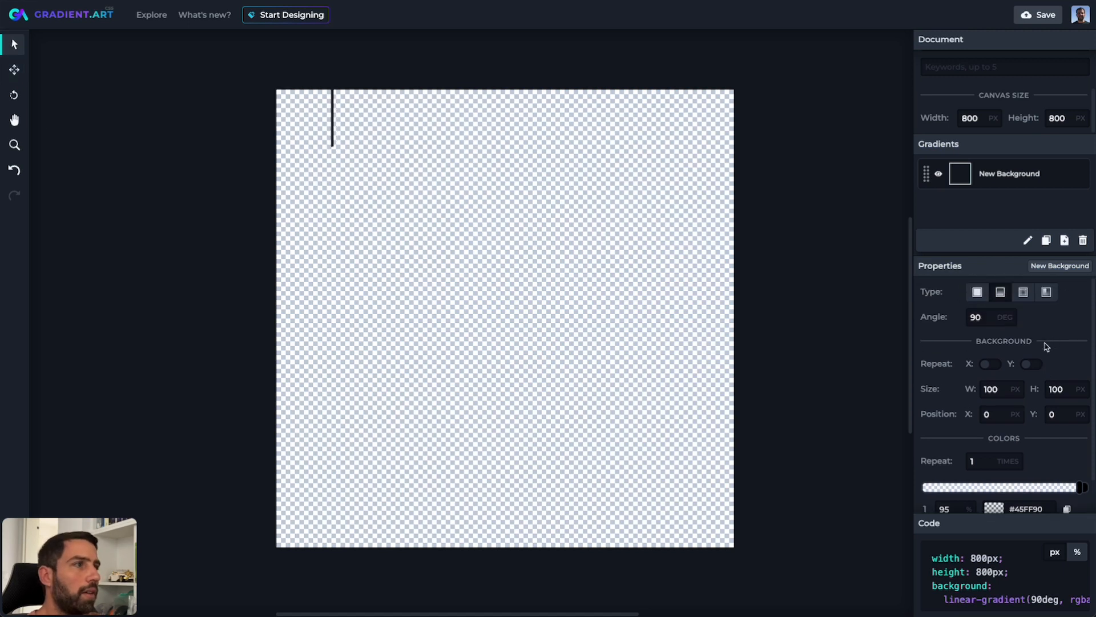
click(988, 365)
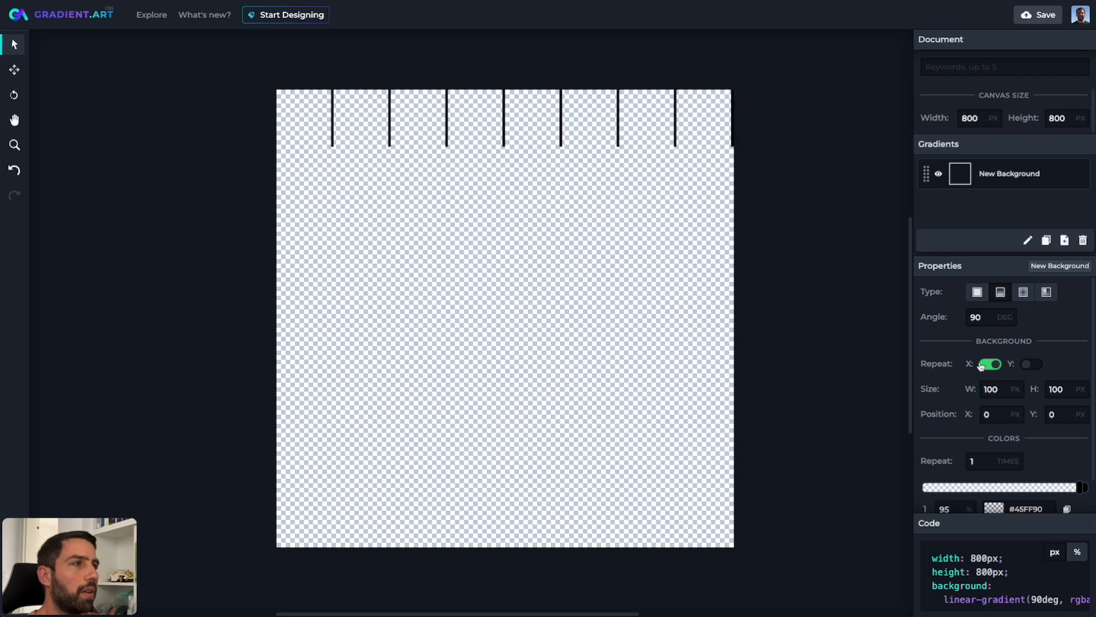
click(1034, 365)
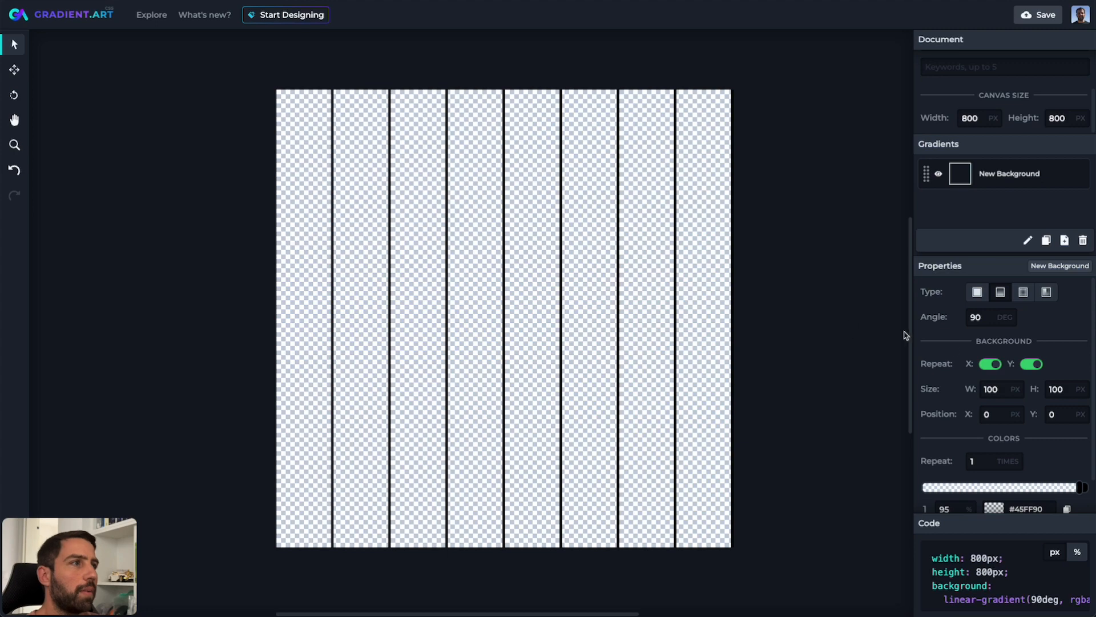
Step: Rename the New Background gradient as Grid
double_click(1006, 173)
text(crid)
click(1020, 178)
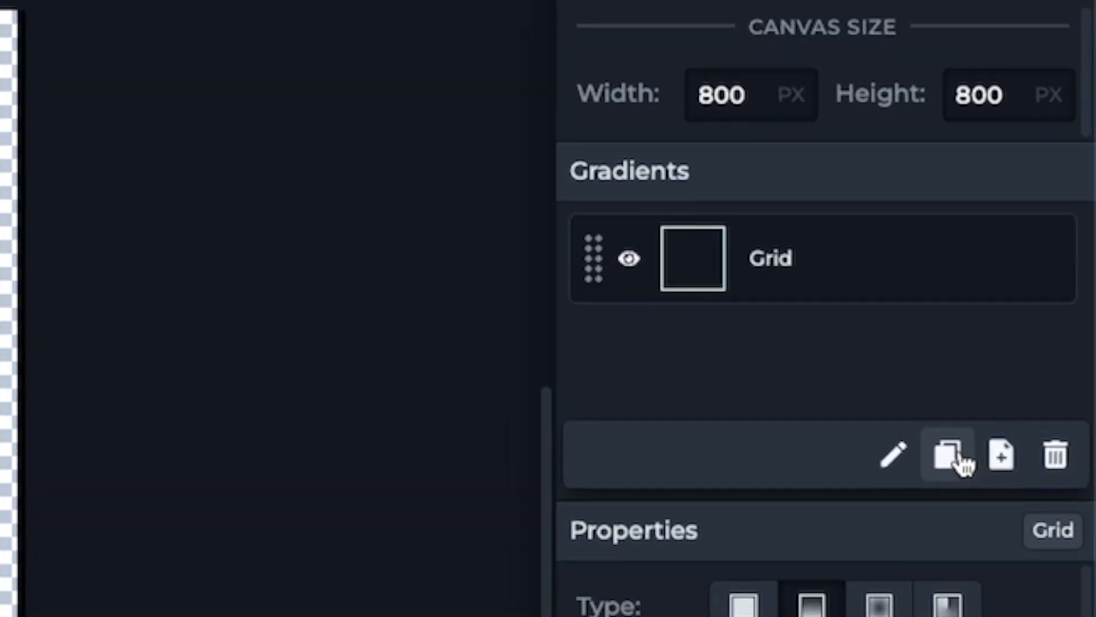
Step: Duplicate the Grid gradient and set the upper one's angle to 0 degrees to add horizontal lines
click(963, 461)
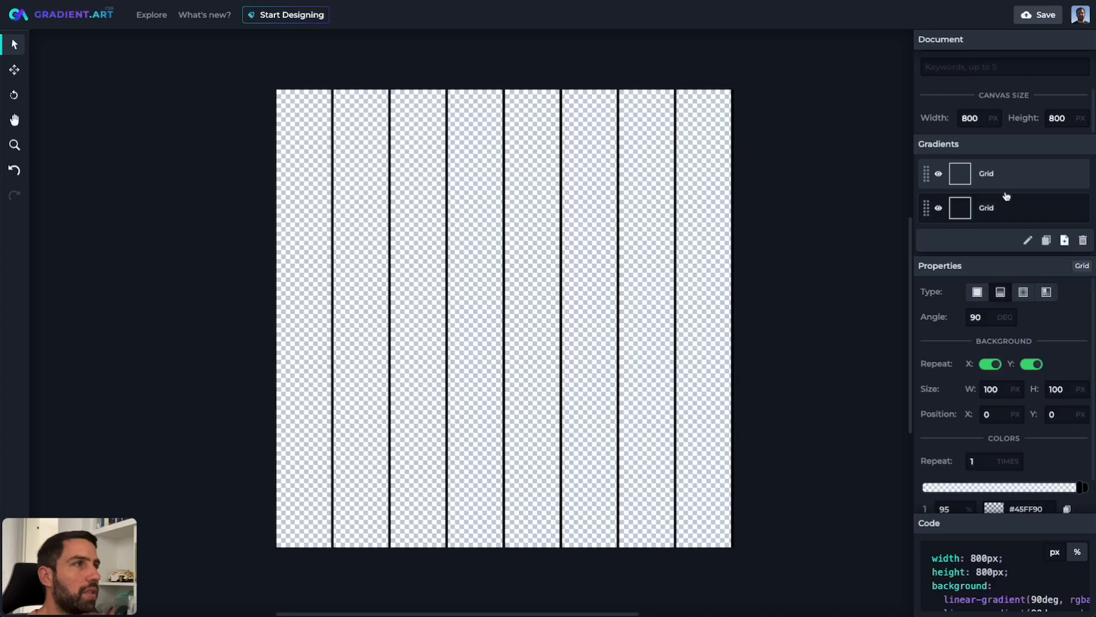
click(1007, 198)
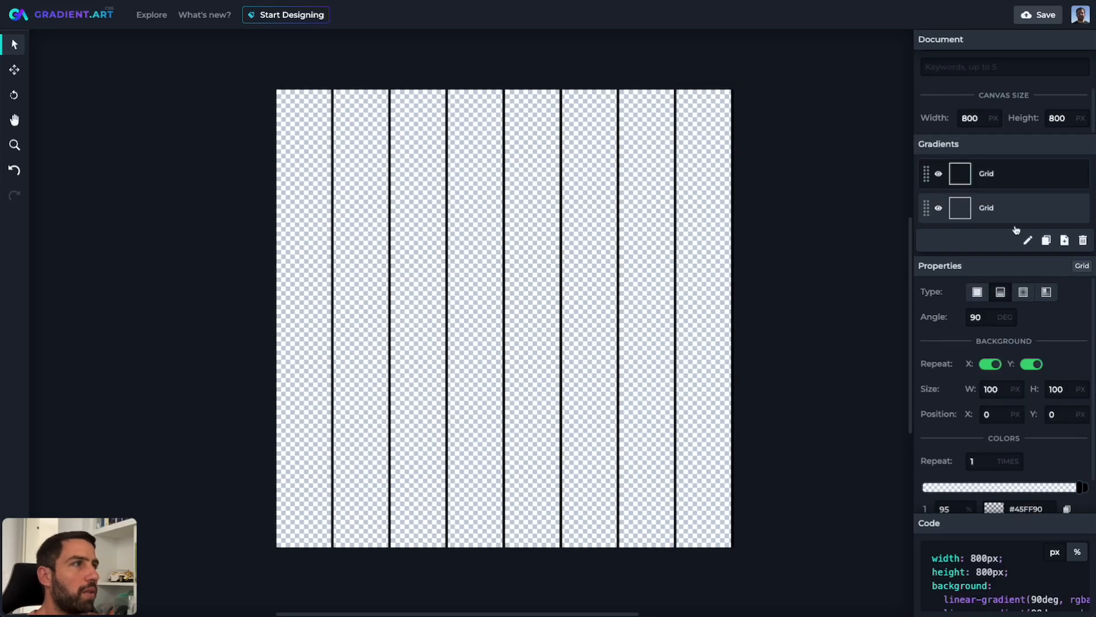
double_click(977, 317)
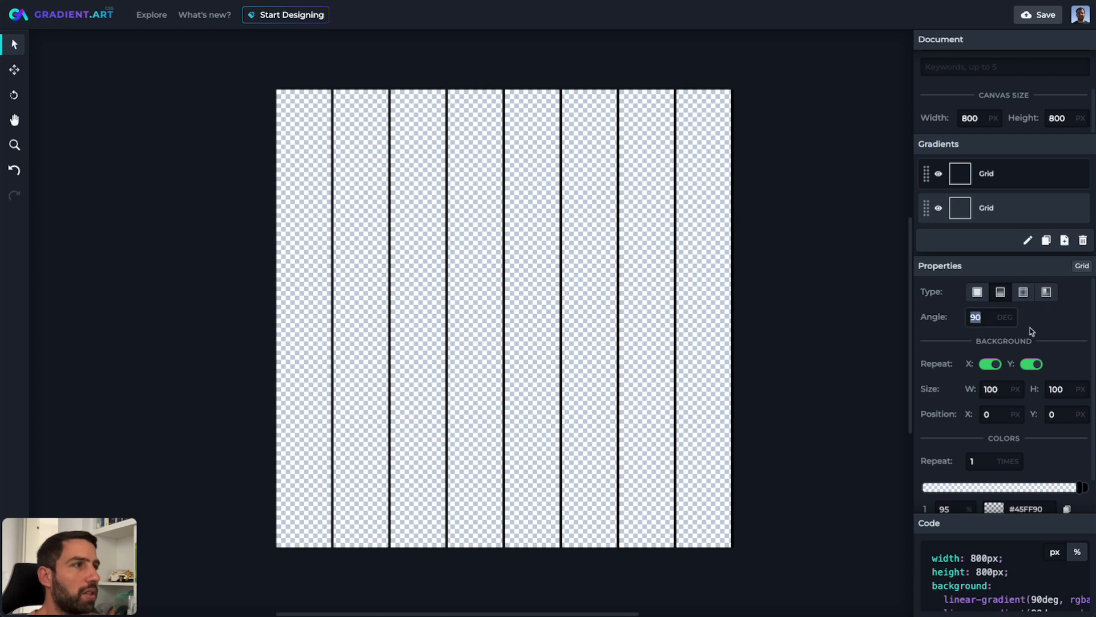
text(0)
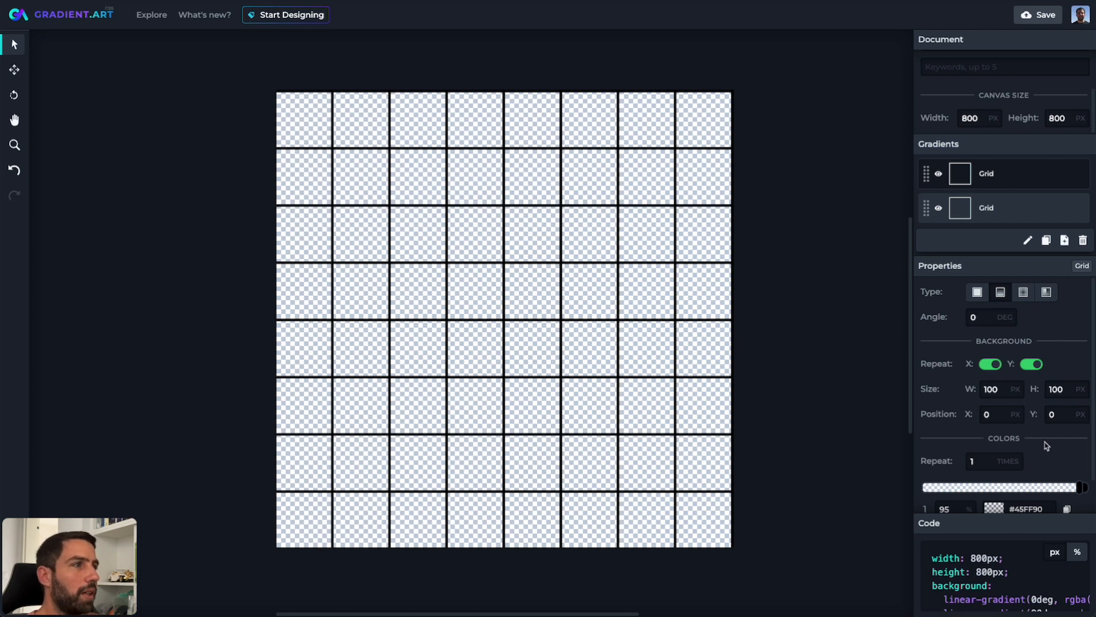
Step: Reduce the opacity of the black colour stop in the horizontal-line Grid gradient to 0.2
scroll(1047, 446, down, 1)
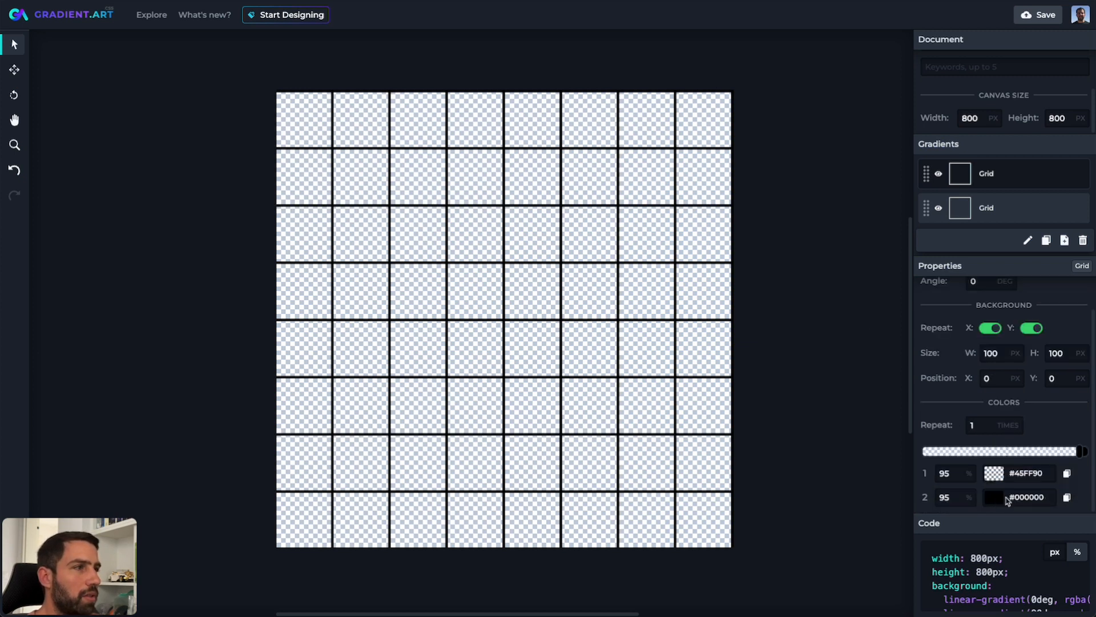
click(994, 499)
drag(1065, 424, 954, 426)
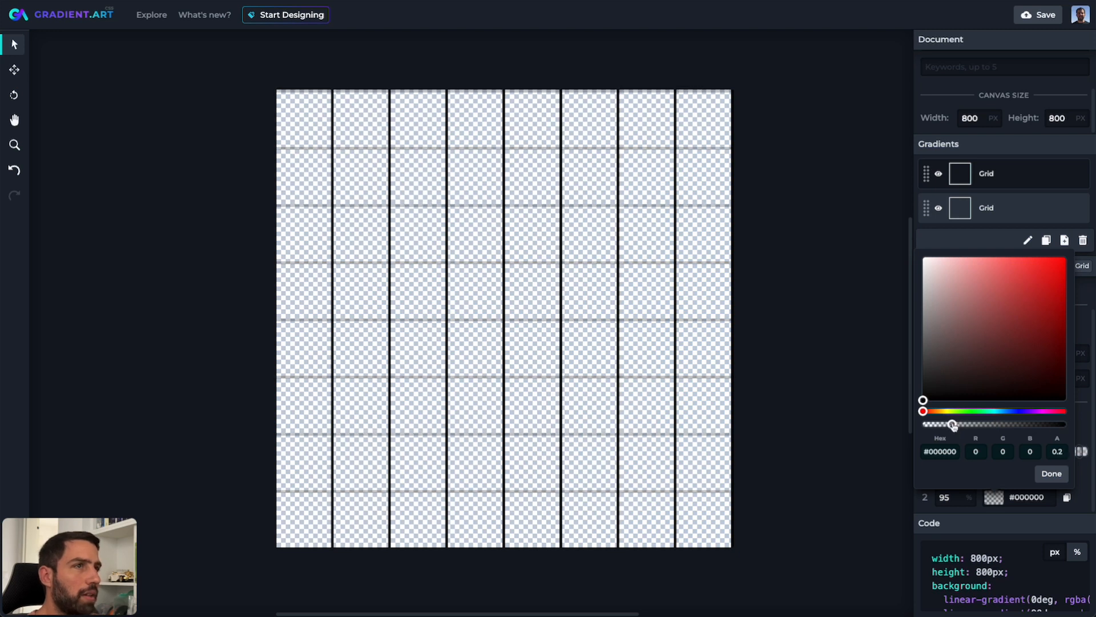
click(1052, 475)
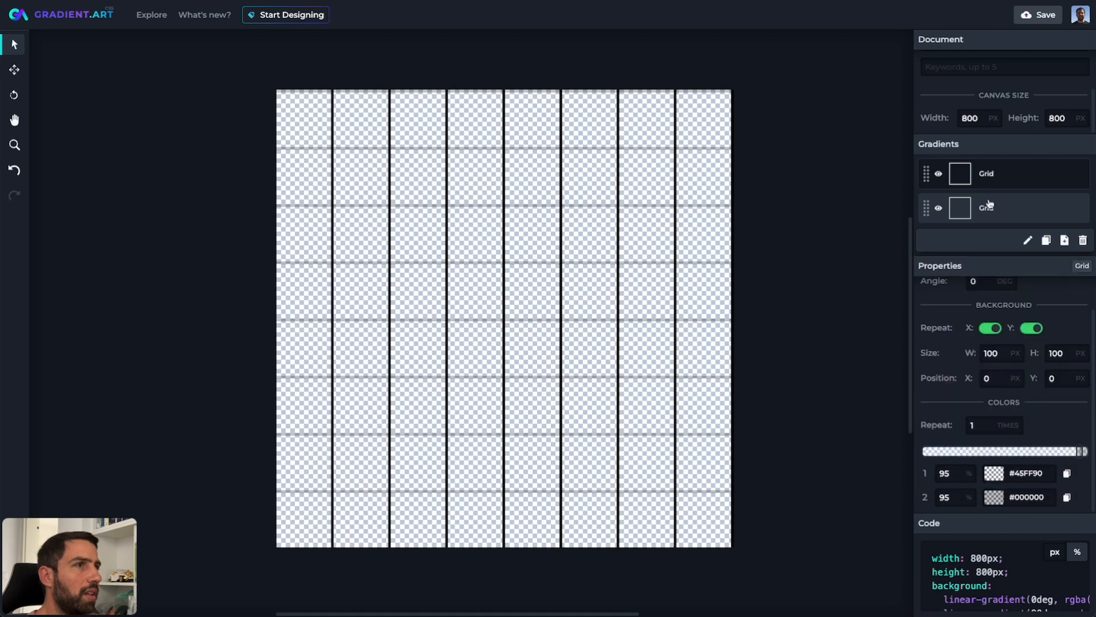
Step: Select the vertical-line Grid gradient and reduce its black stop's opacity to match the horizontal lines
click(989, 204)
click(994, 497)
drag(1065, 425, 949, 424)
click(1054, 475)
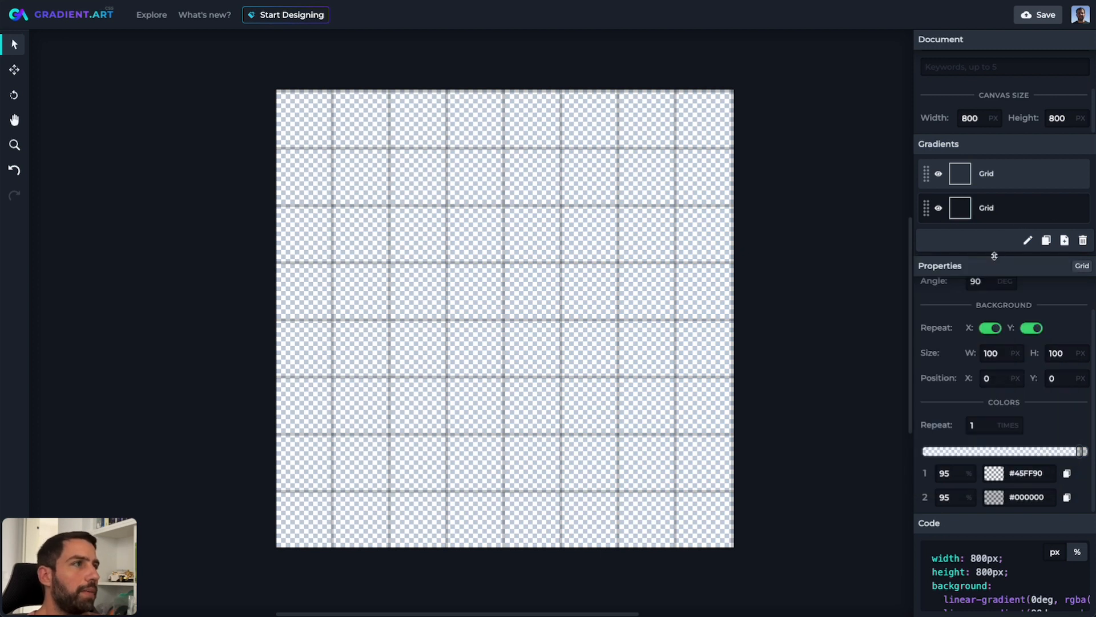
Step: Enlarge the gradient list, add a new background and make it a solid black (#000000) square
drag(994, 256, 994, 315)
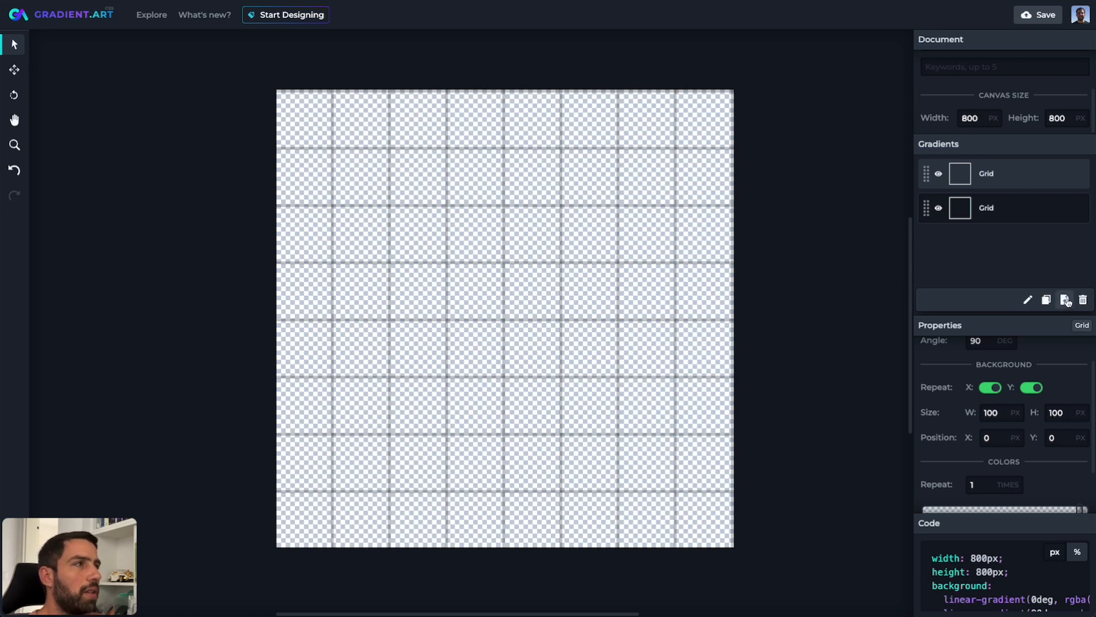
click(1066, 300)
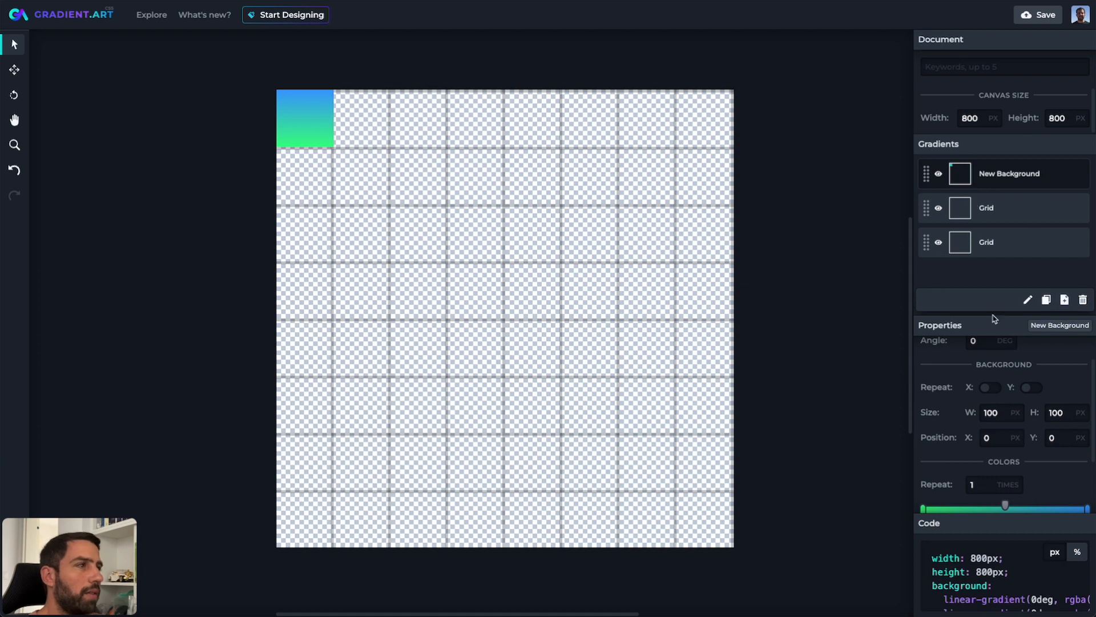
scroll(1045, 379, up, 1)
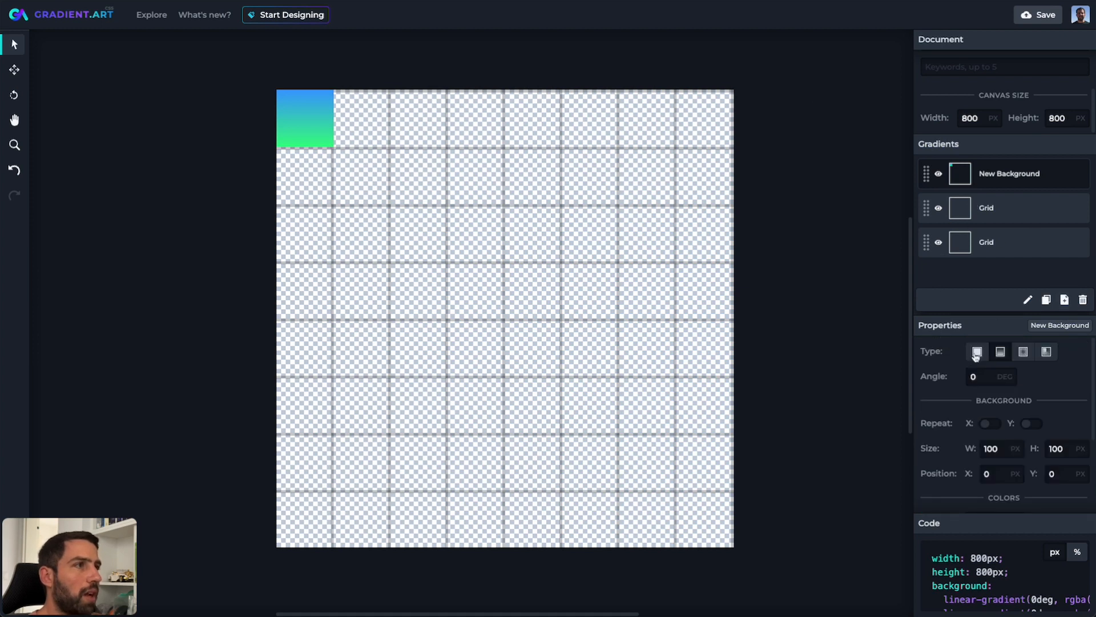
click(977, 352)
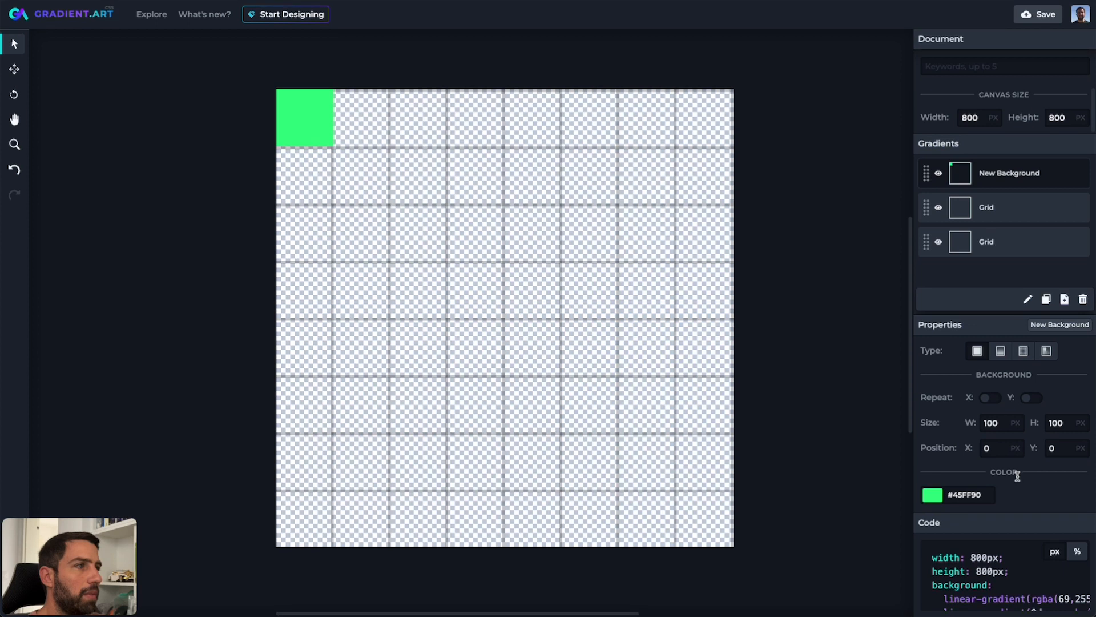
click(933, 496)
drag(969, 384, 1018, 412)
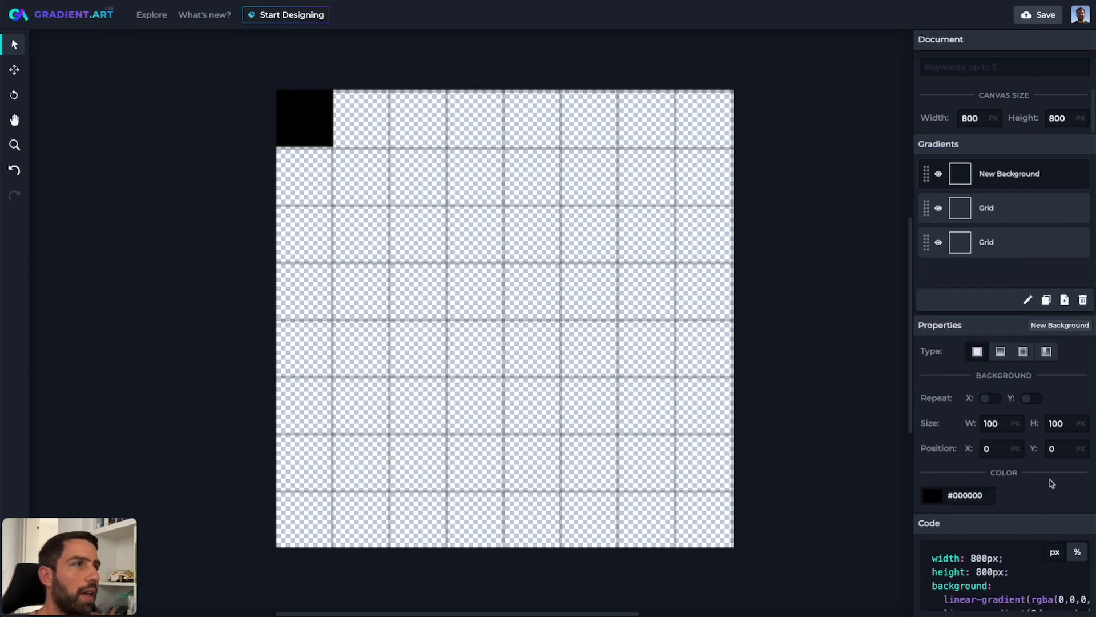
Step: Place the black square one grid cell in from the canvas's top-left corner, about X 96, Y 101, and size it 200 × 200 px
click(16, 70)
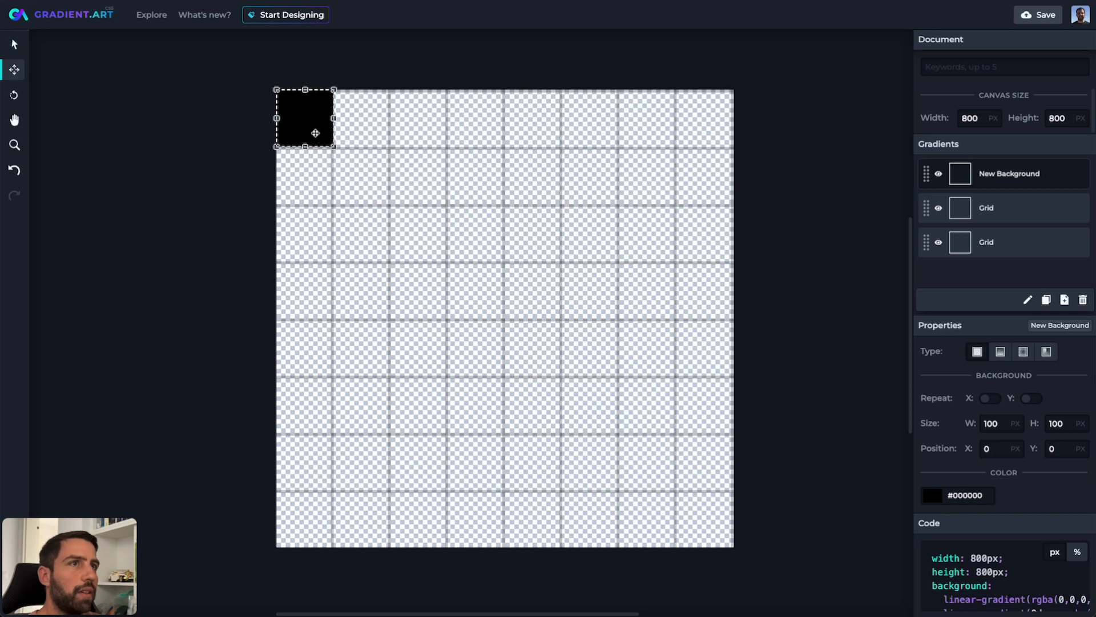
drag(307, 124, 362, 181)
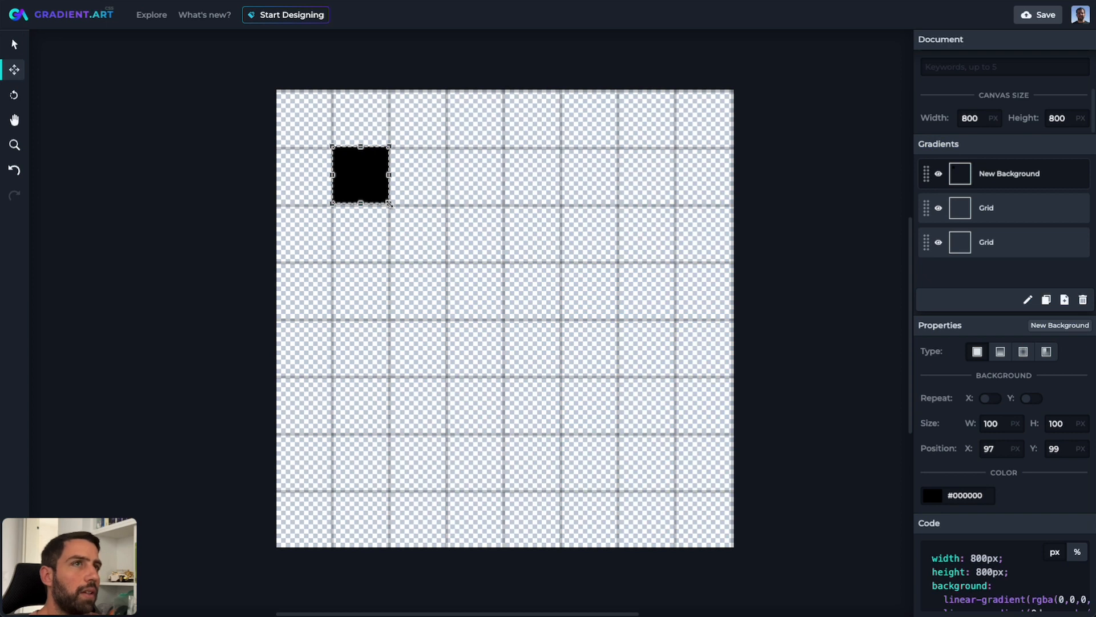
double_click(991, 421)
text(200)
key(Tab)
text(20)
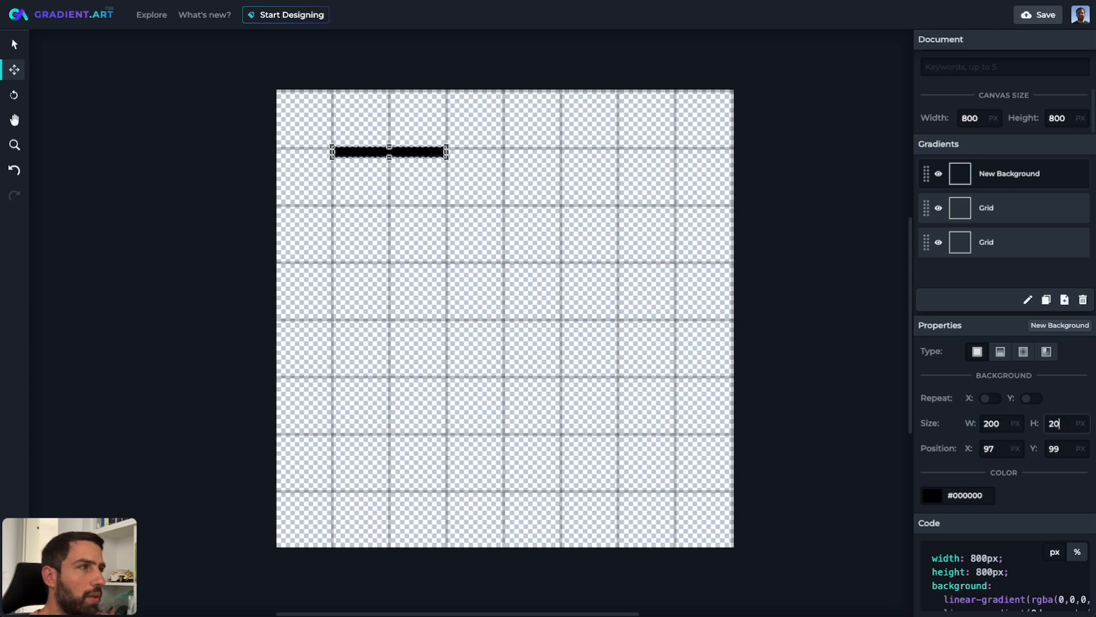
text(0)
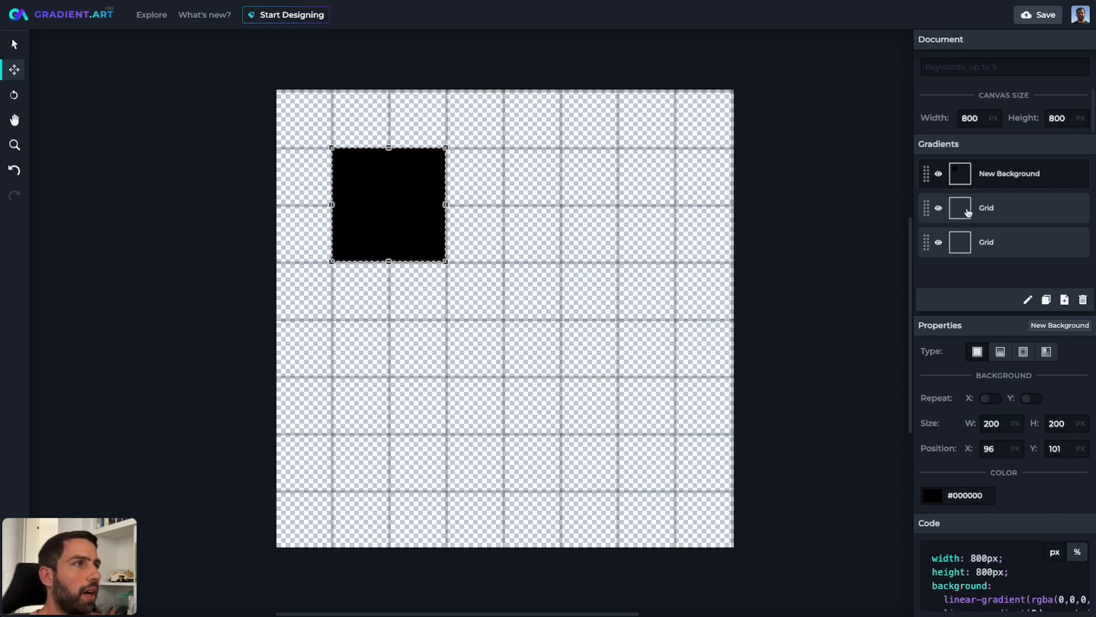
Step: Rename the black square's gradient as Eye
double_click(1011, 177)
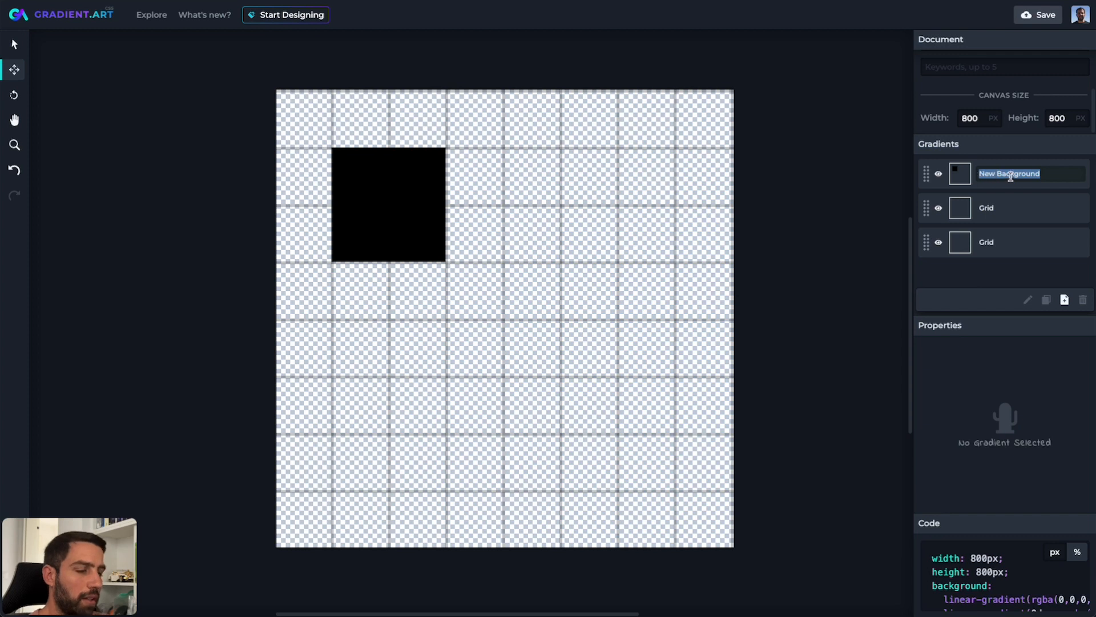
text(Eye)
key(Return)
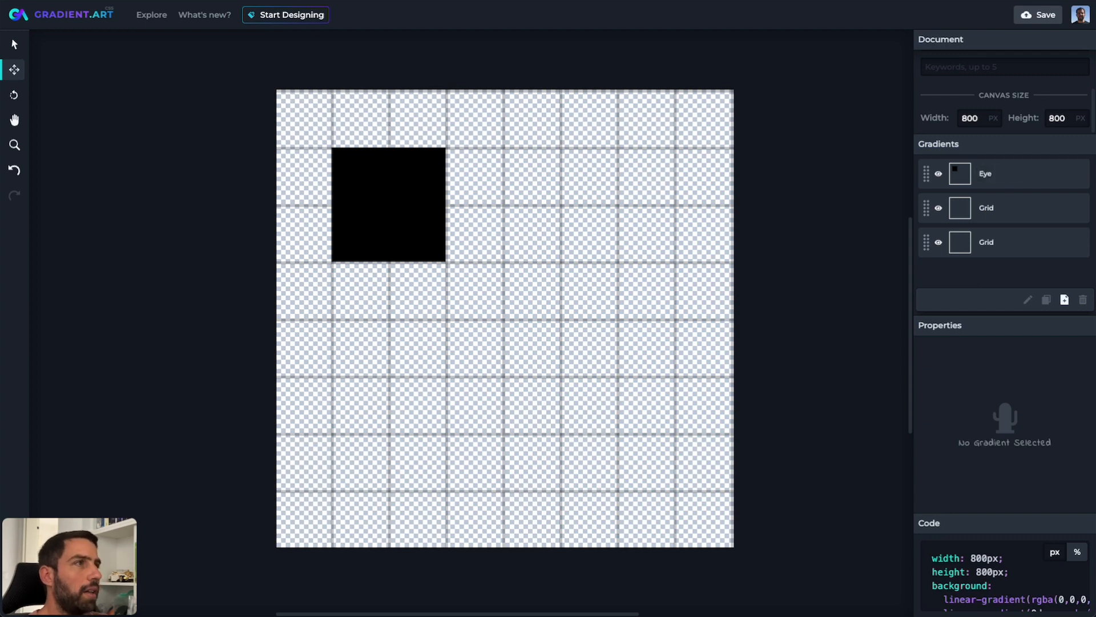
Step: Duplicate the Eye square and move the copy horizontally to about X 498, Y 100
click(1036, 187)
click(1046, 299)
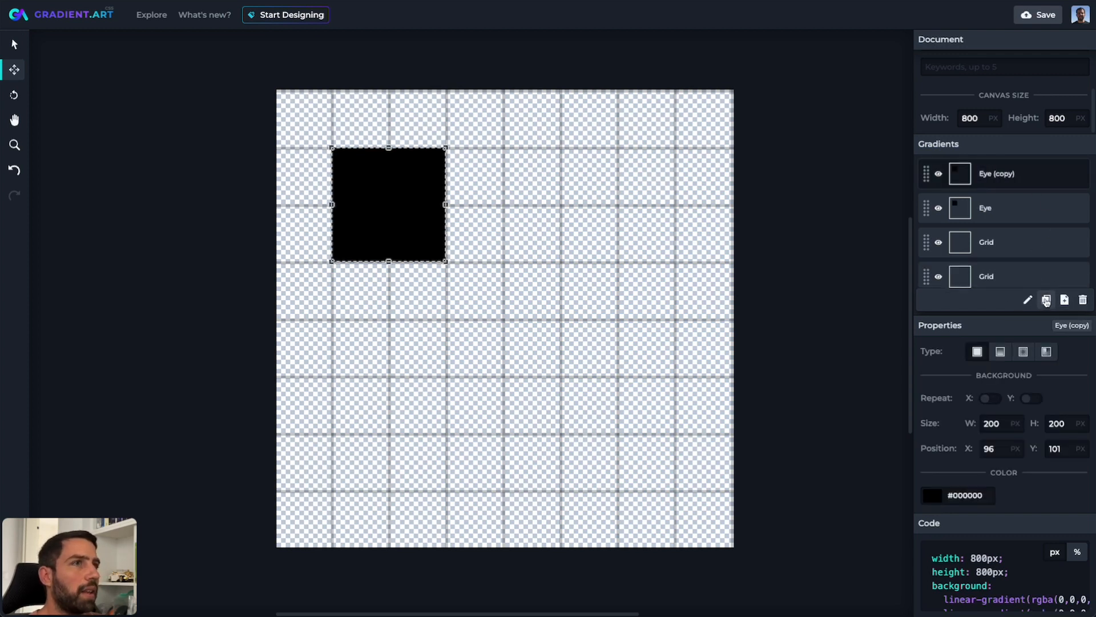
drag(371, 196, 600, 196)
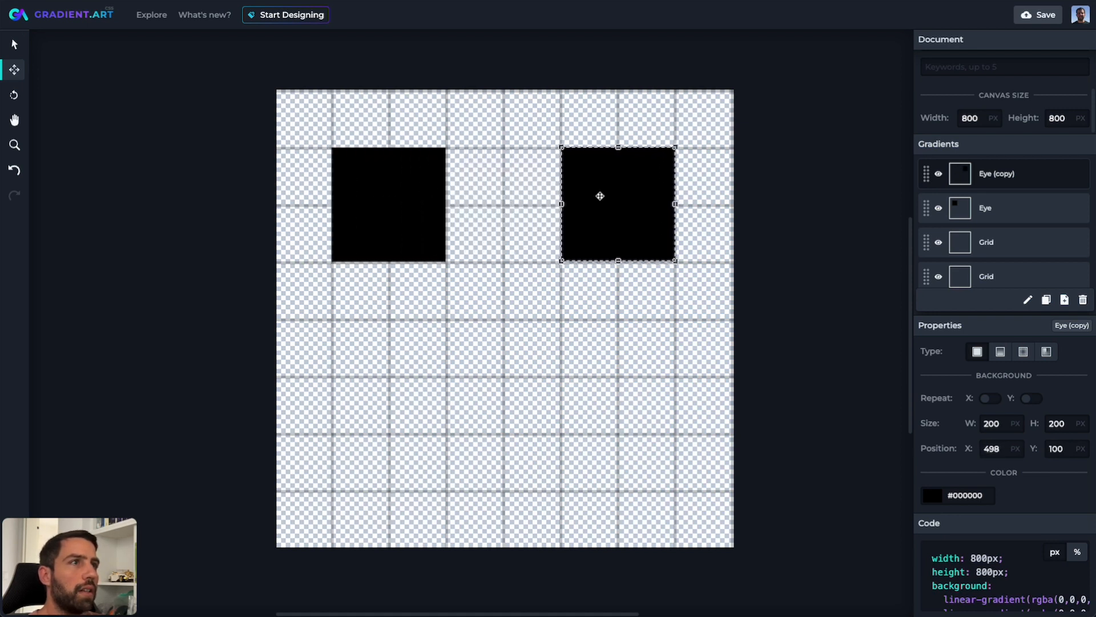
Step: Rename the copied square as Eye and reselect it in the gradient list
double_click(1002, 175)
key(BackSpace)
key(Return)
scroll(1029, 251, down, 1)
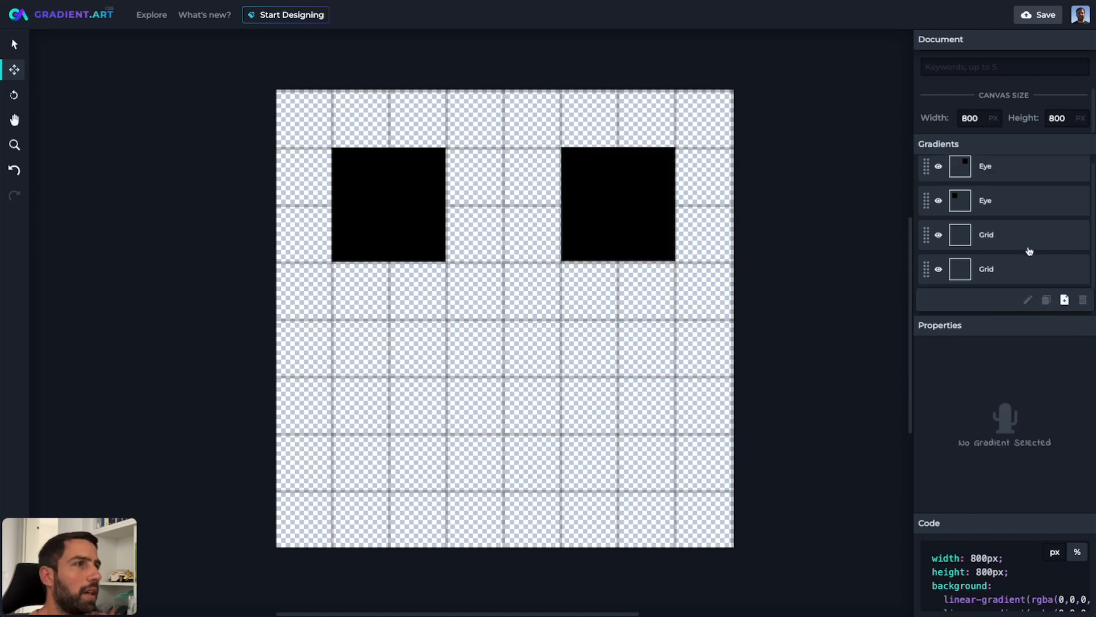
click(1010, 176)
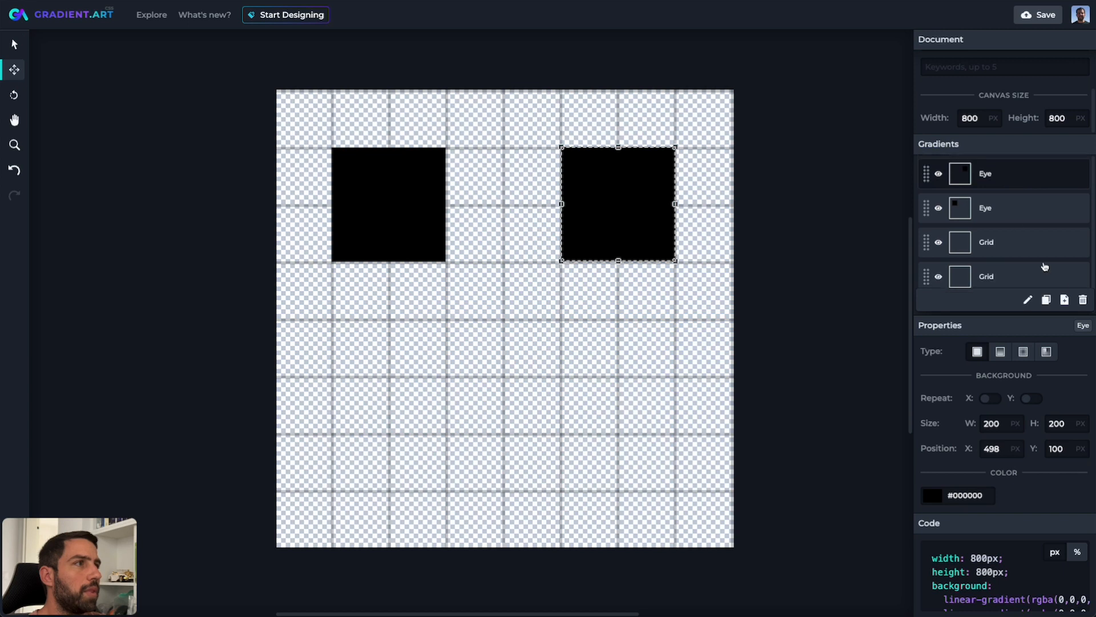
Step: Duplicate the second Eye square, centre the copy below the eyes at about X 298, Y 301, and shorten its height to about 105 px
click(1065, 299)
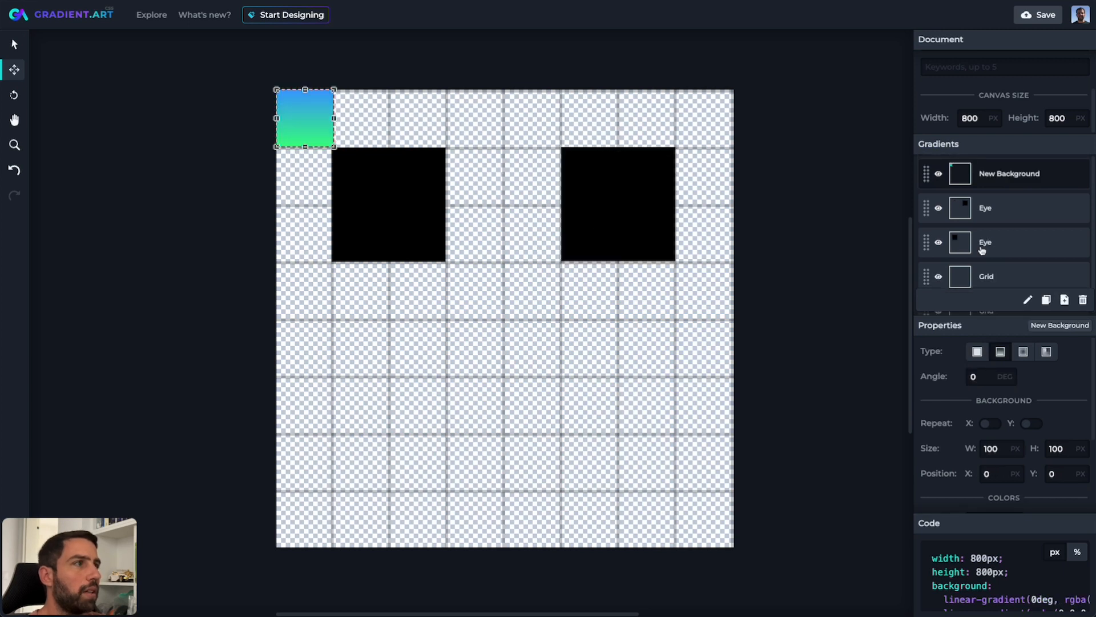
click(1084, 299)
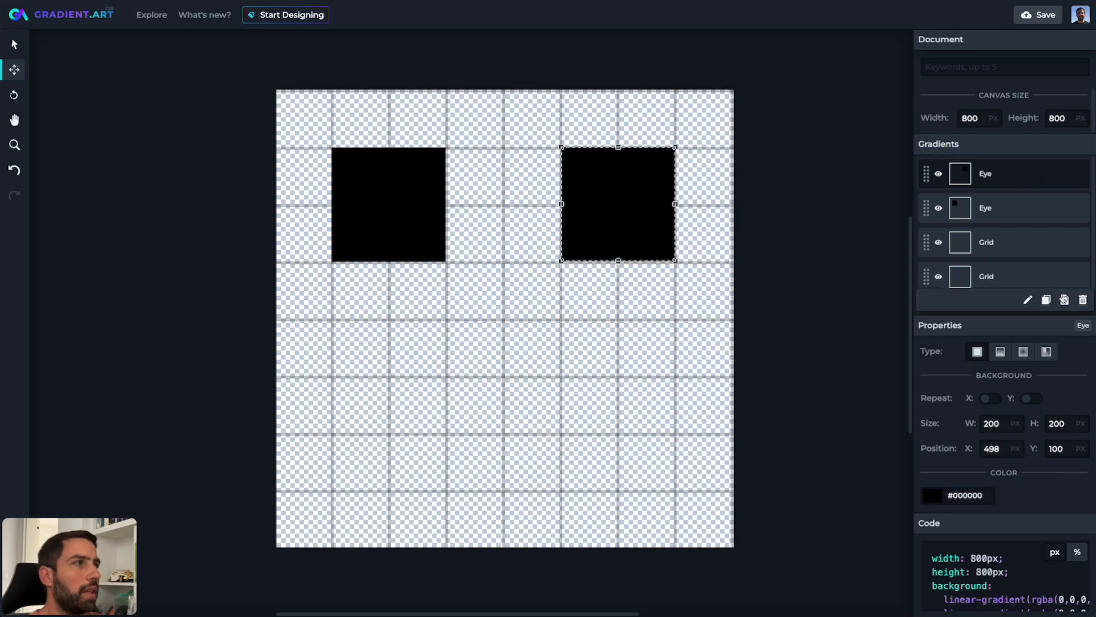
click(1046, 301)
drag(621, 191, 505, 309)
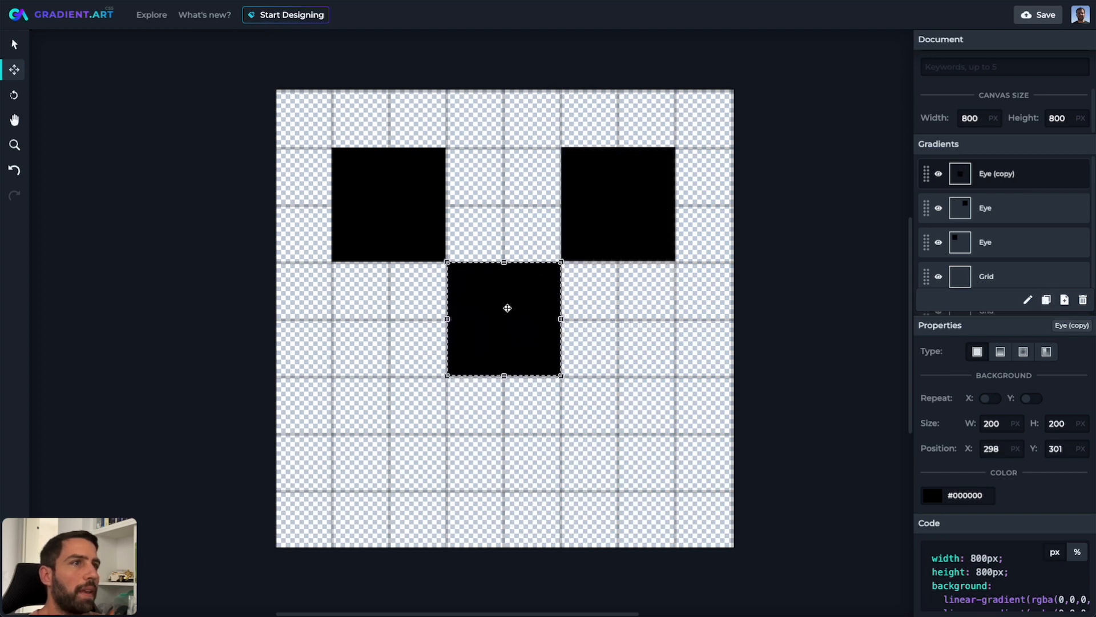
drag(504, 374, 505, 319)
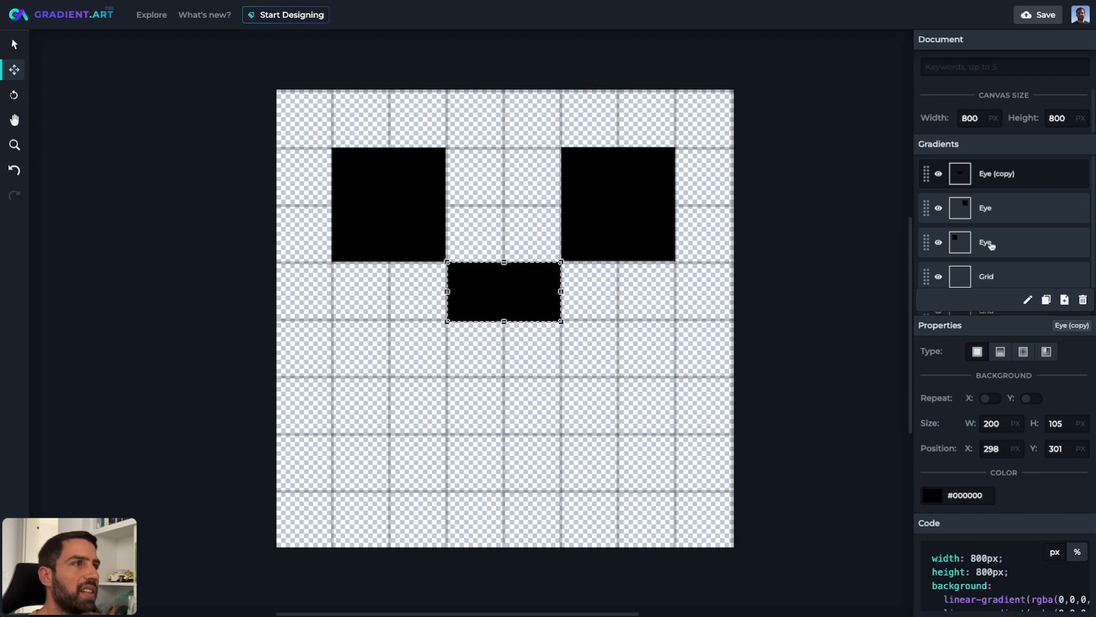
Step: Duplicate the central block below the eyes and place the copy beneath it at about X 193, Y 400, enlarged to about 406 × 205 px
click(1046, 301)
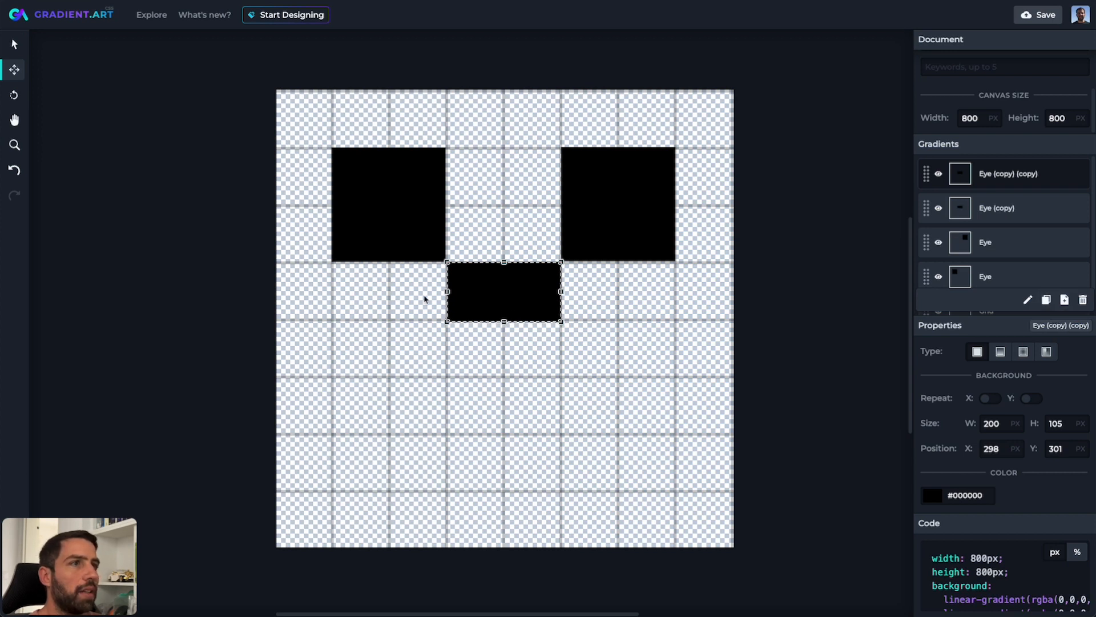
drag(518, 287, 459, 344)
drag(501, 379, 620, 437)
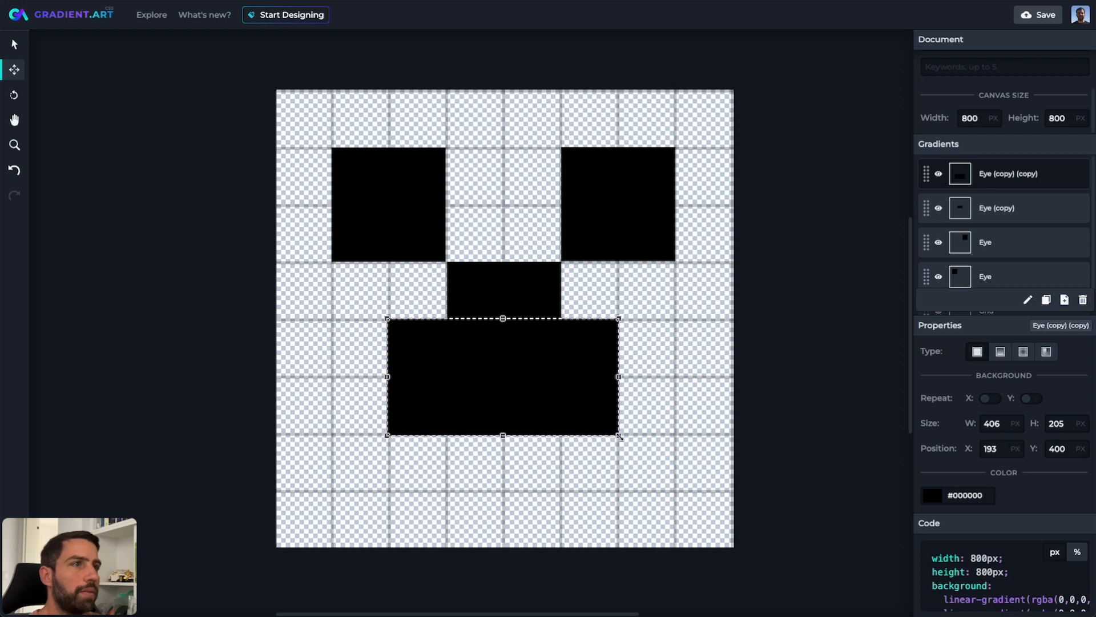
Step: Duplicate the wide mouth block, size the copy 100 × 100 px, and place it under the mouth's lower-left corner at about X 194, Y 603
click(1048, 301)
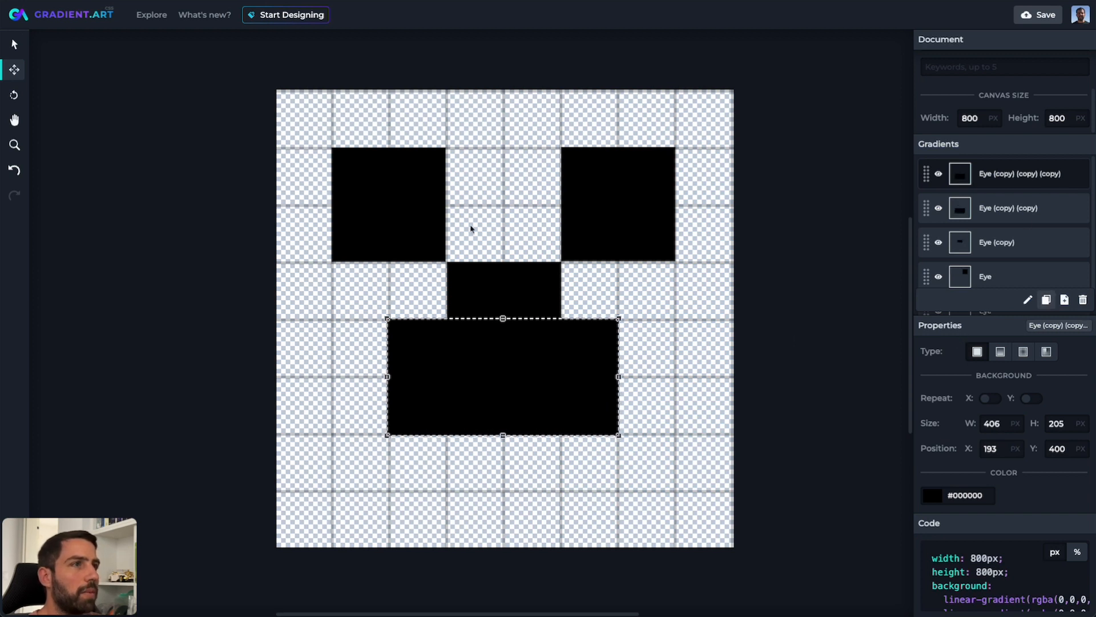
drag(522, 358, 528, 424)
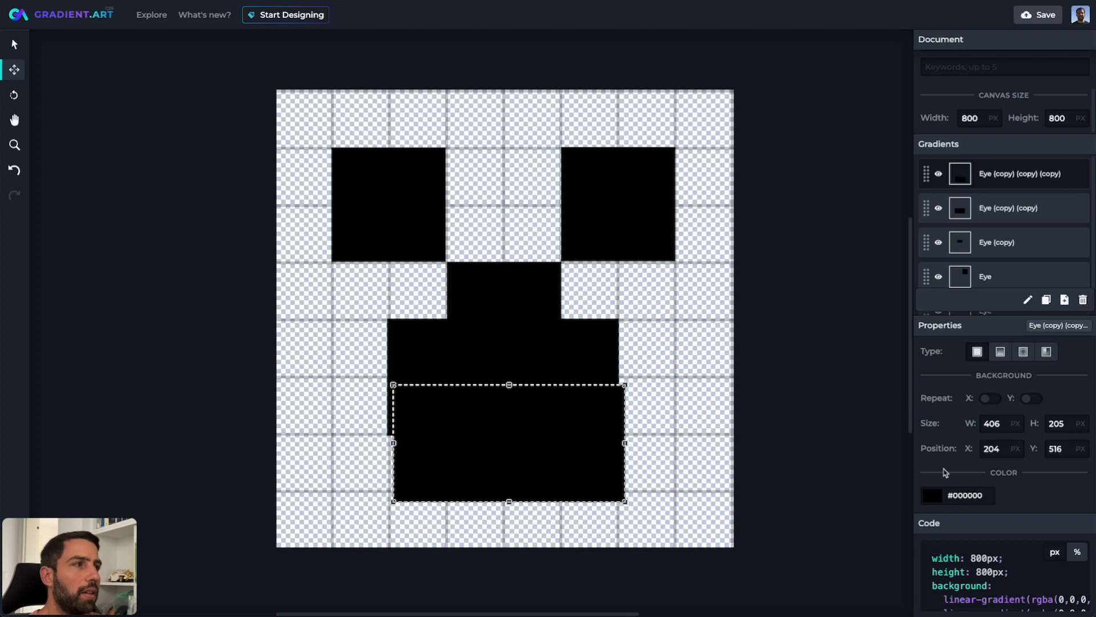
double_click(1006, 422)
text(100)
key(Tab)
text(100)
drag(418, 401, 412, 450)
Step: Duplicate the small 100 px square and place the copy under the mouth's lower-right corner, at about X 499, Y 602
click(1046, 300)
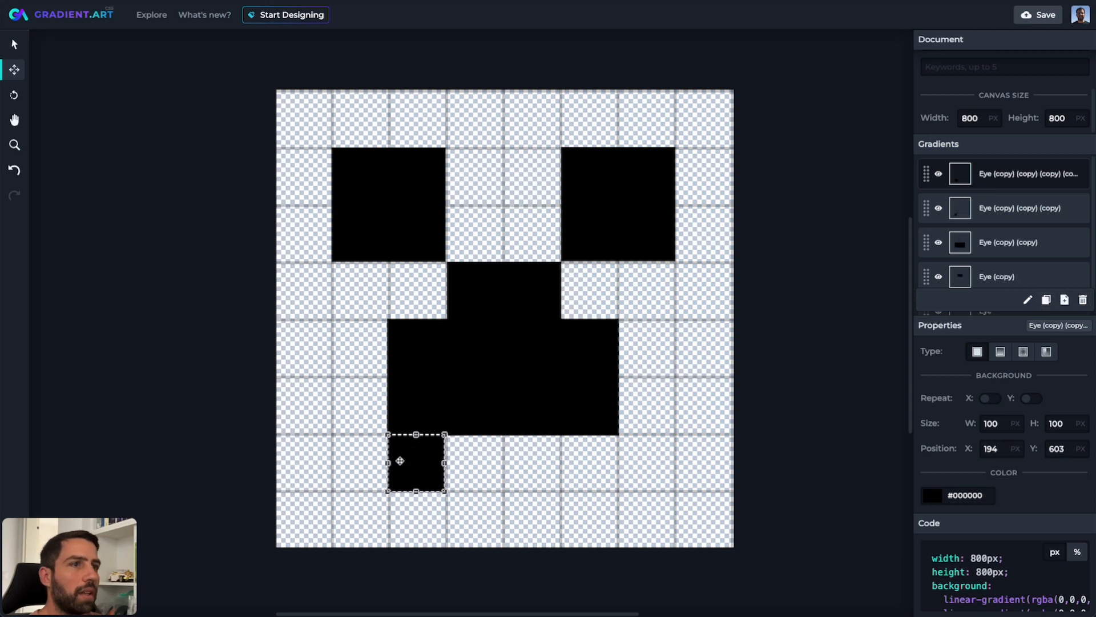
drag(409, 457, 588, 460)
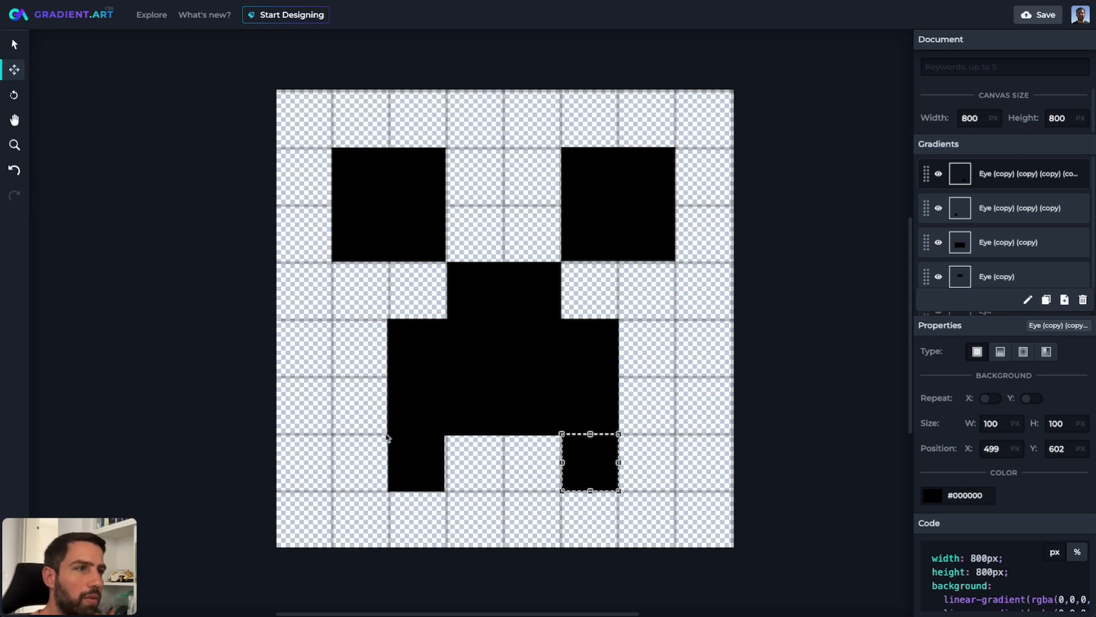
click(15, 46)
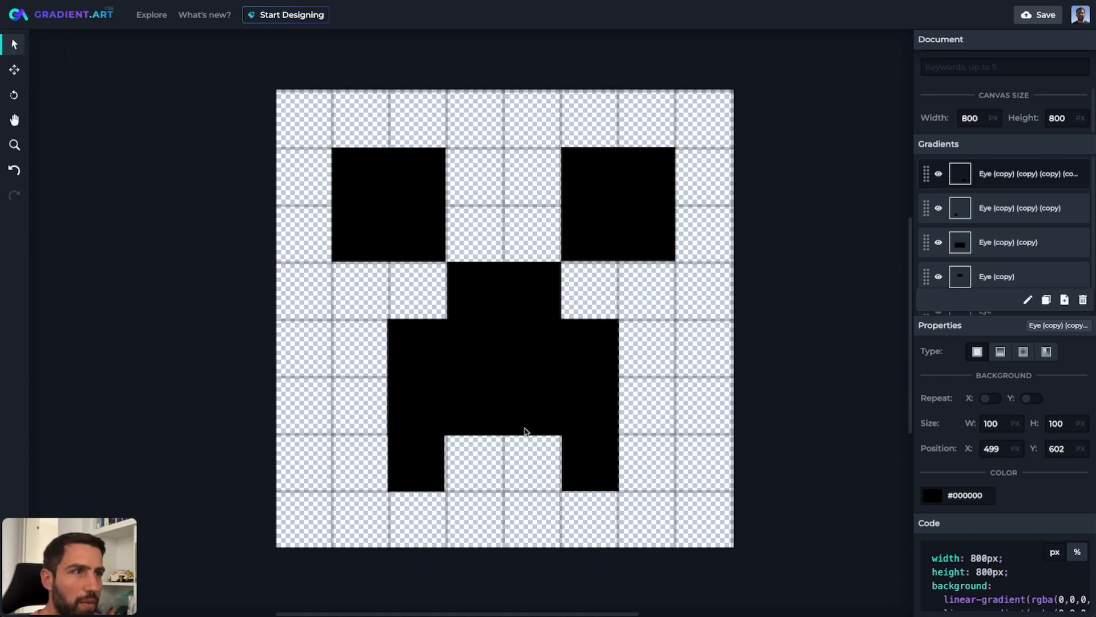
Step: Nudge the wide mouth block one pixel to the right to X 194, aligning it with the small square beneath
click(14, 70)
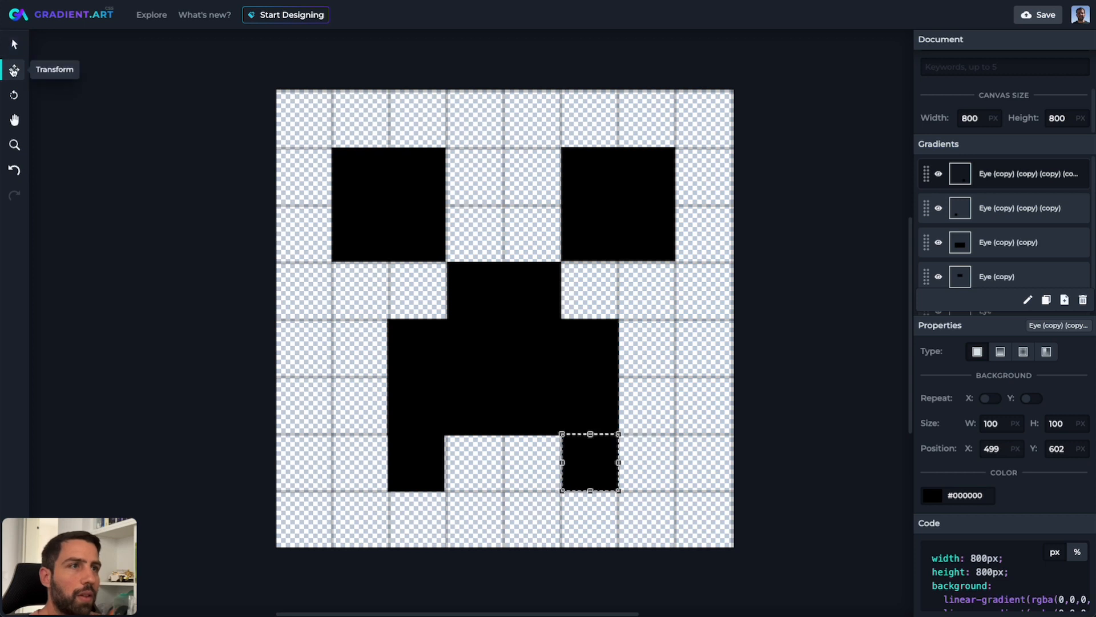
click(982, 247)
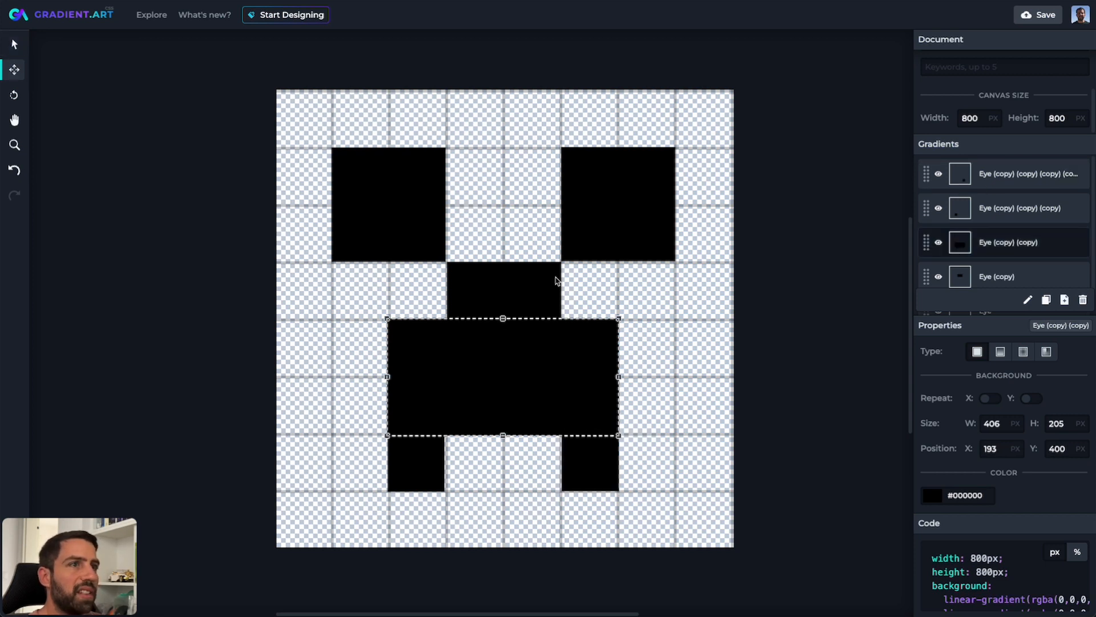
key(Right)
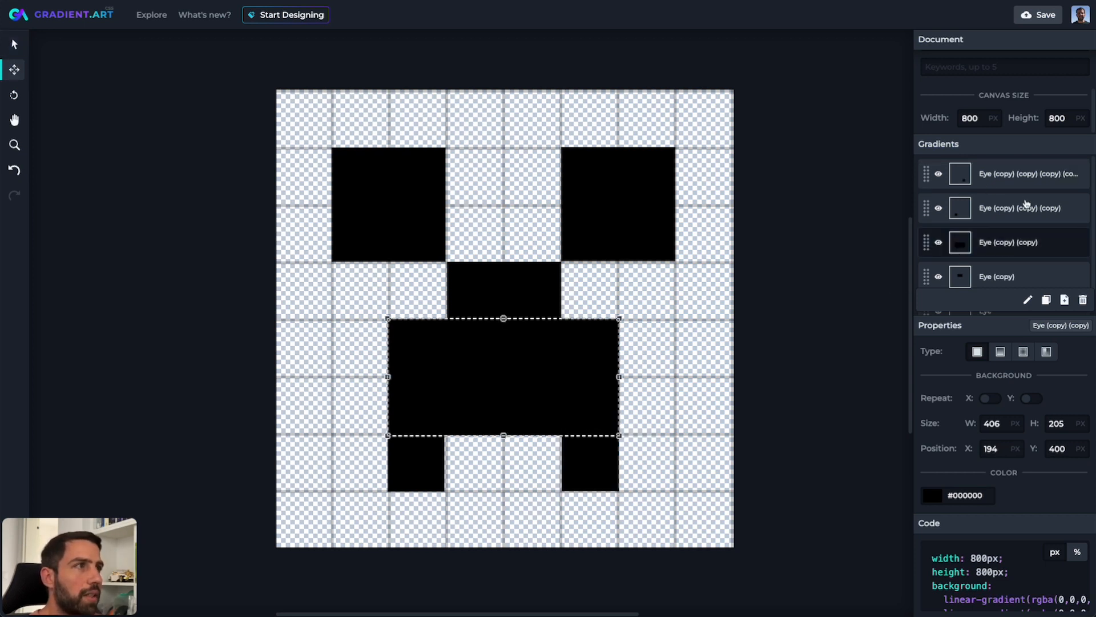
click(979, 221)
click(22, 46)
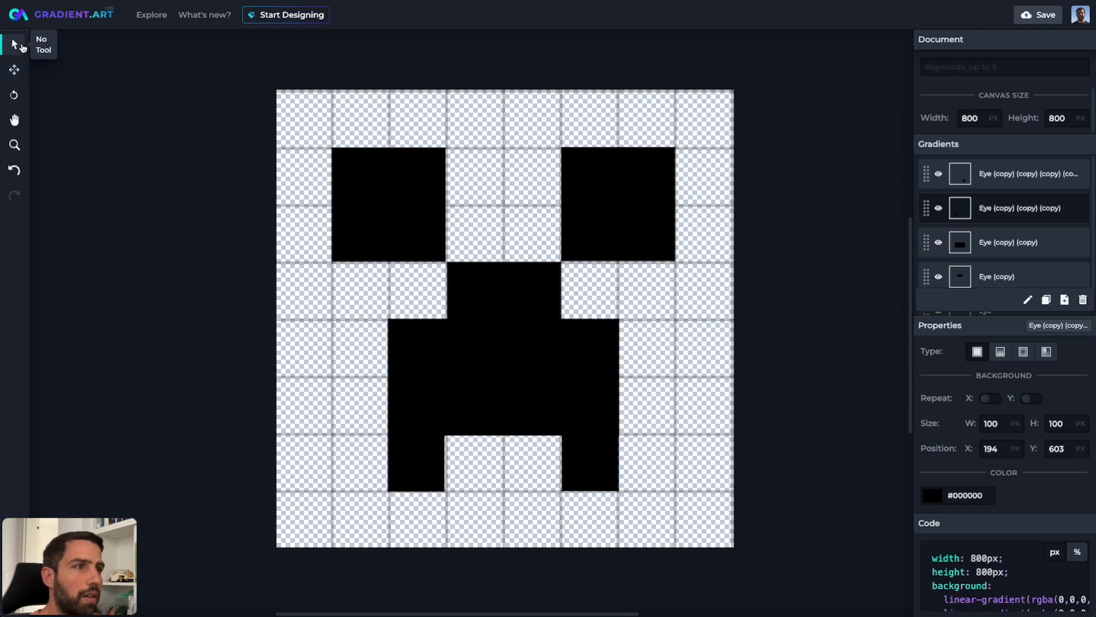
Step: Nudge the small square under the mouth's lower-right corner one pixel to the right to X 500
click(1009, 178)
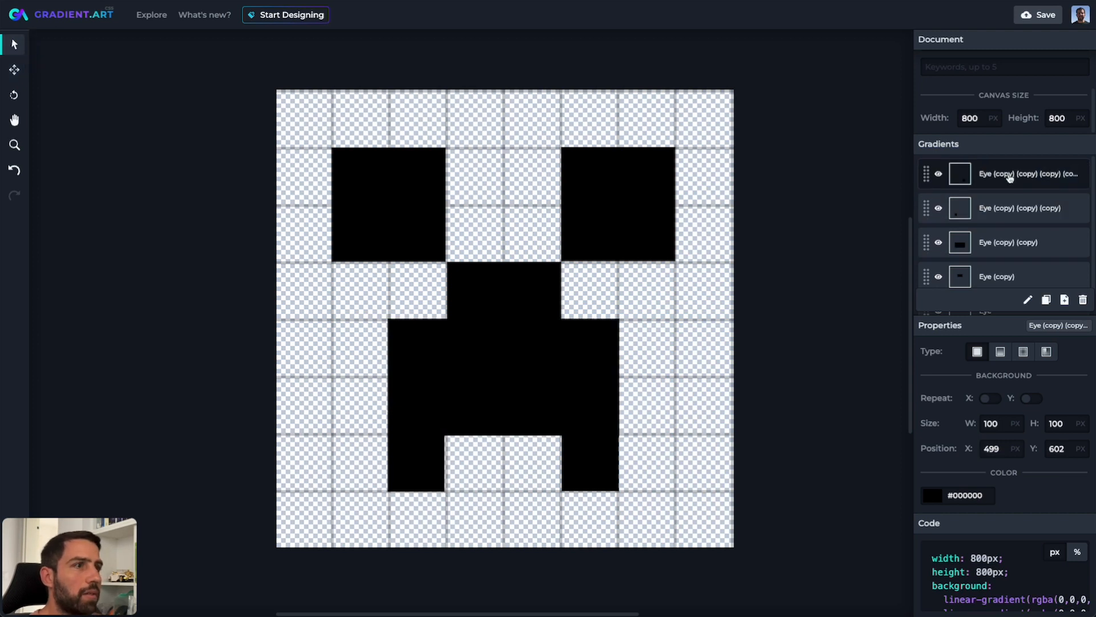
click(18, 72)
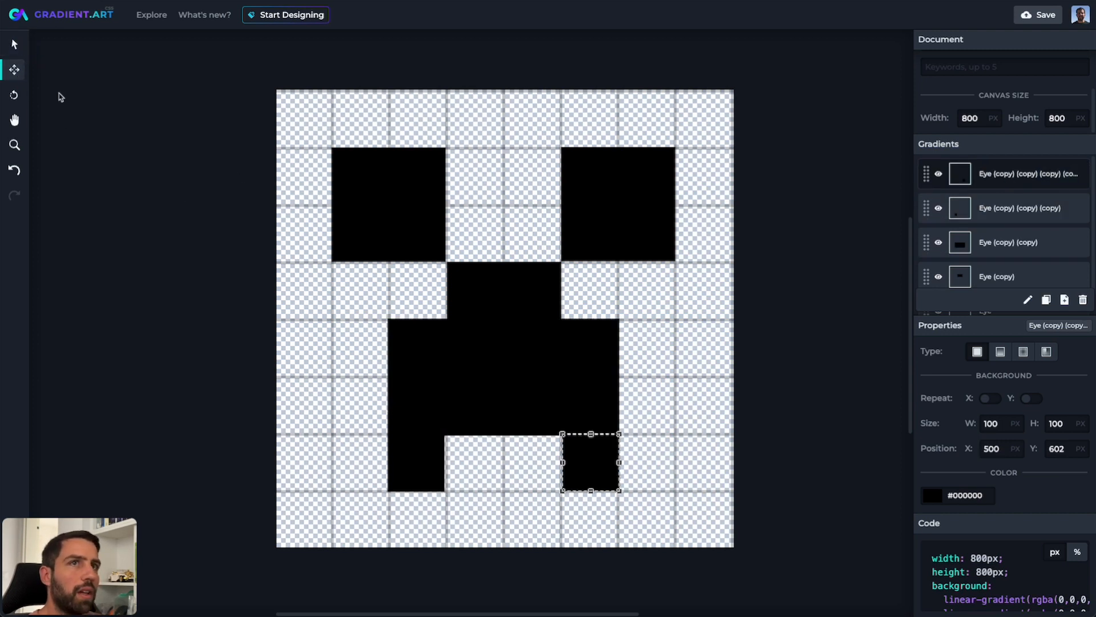
click(13, 45)
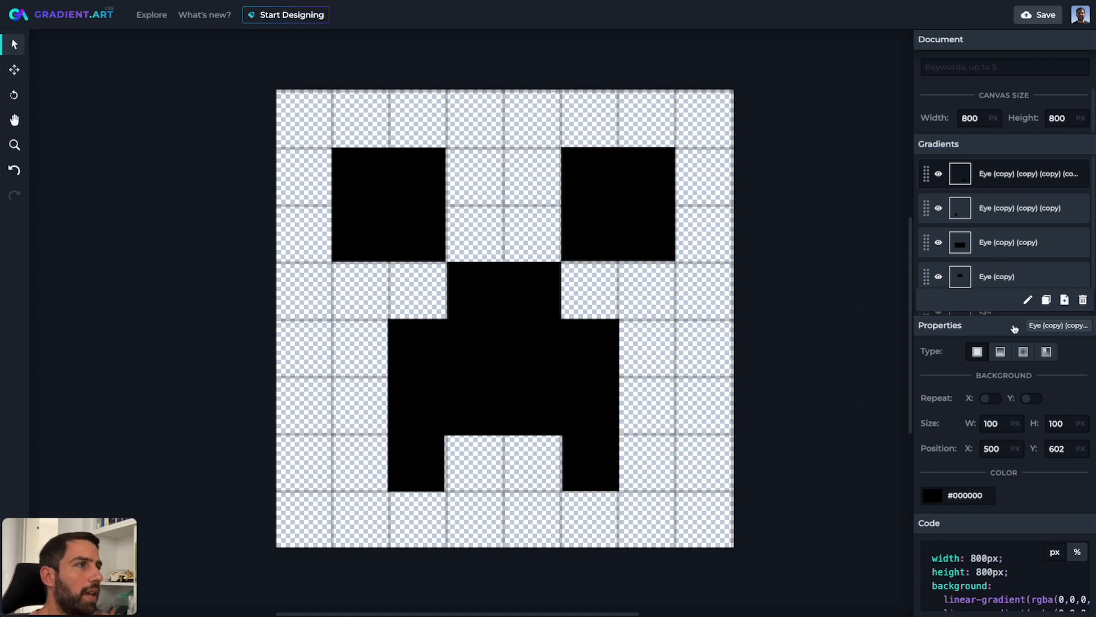
Step: Add a new gradient and repeat it along both X and Y so it tiles the whole canvas
scroll(1036, 242, down, 5)
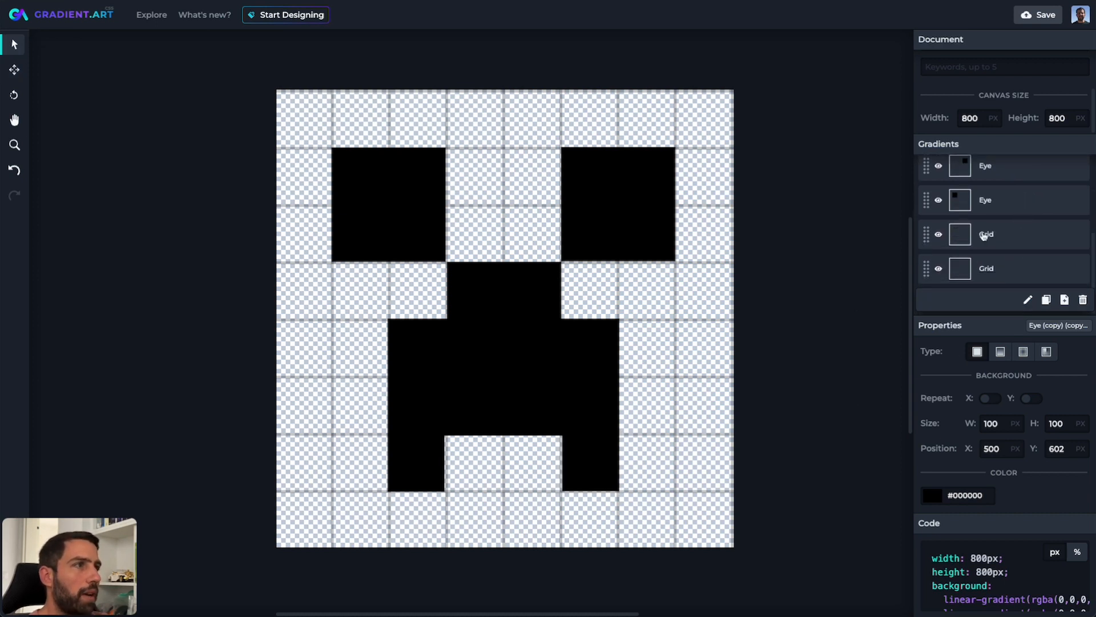
scroll(1008, 267, up, 5)
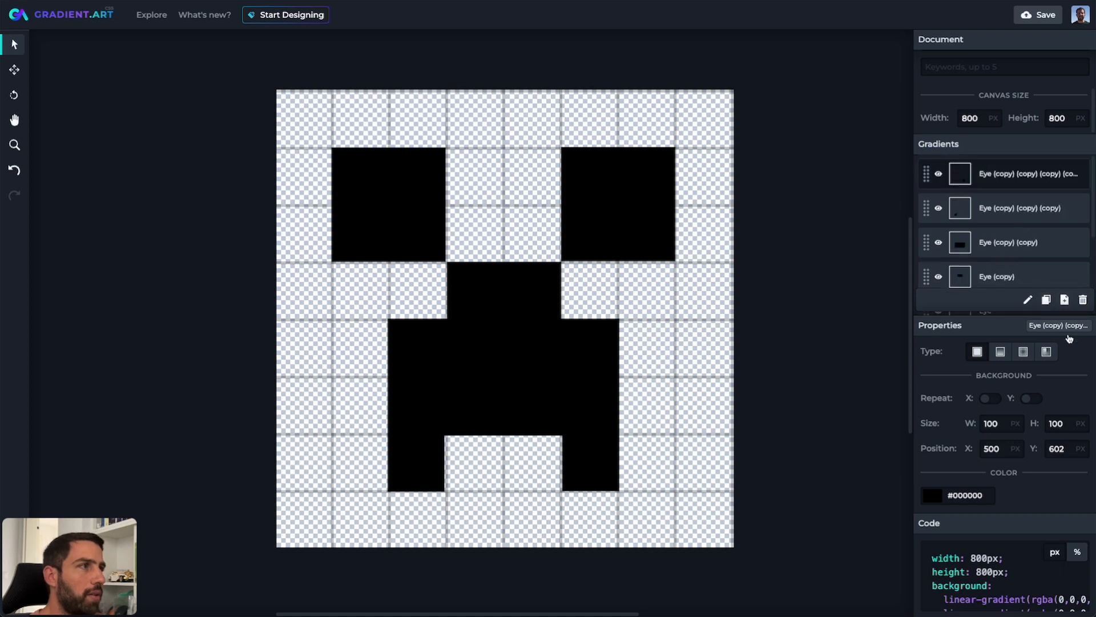
click(1065, 299)
scroll(1015, 431, down, 1)
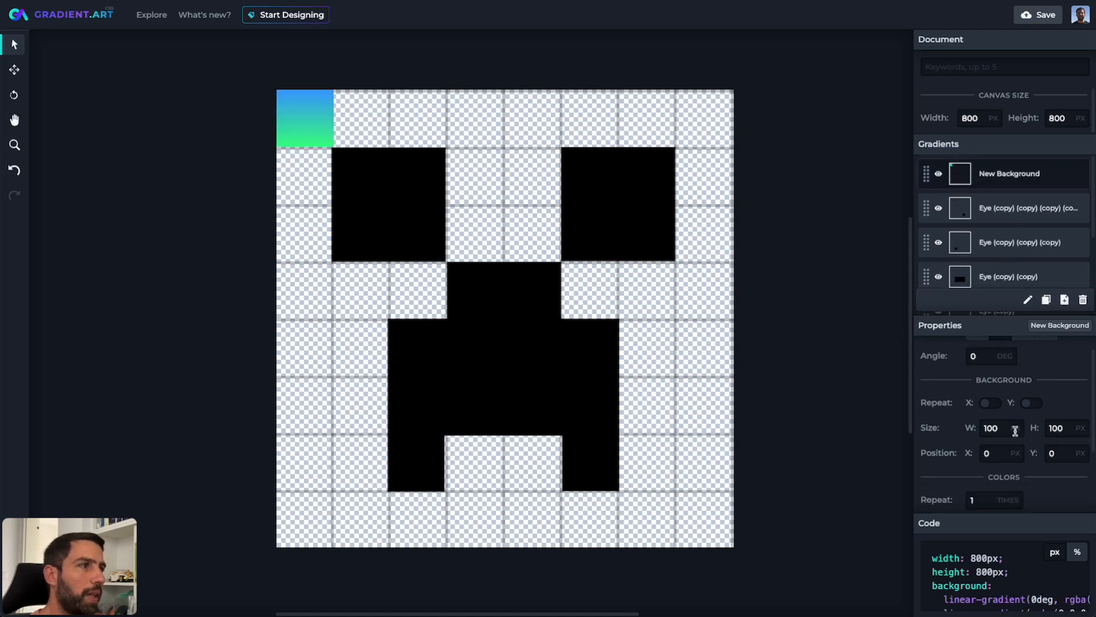
double_click(1012, 428)
scroll(1068, 405, down, 1)
scroll(1068, 405, up, 2)
scroll(1067, 408, down, 2)
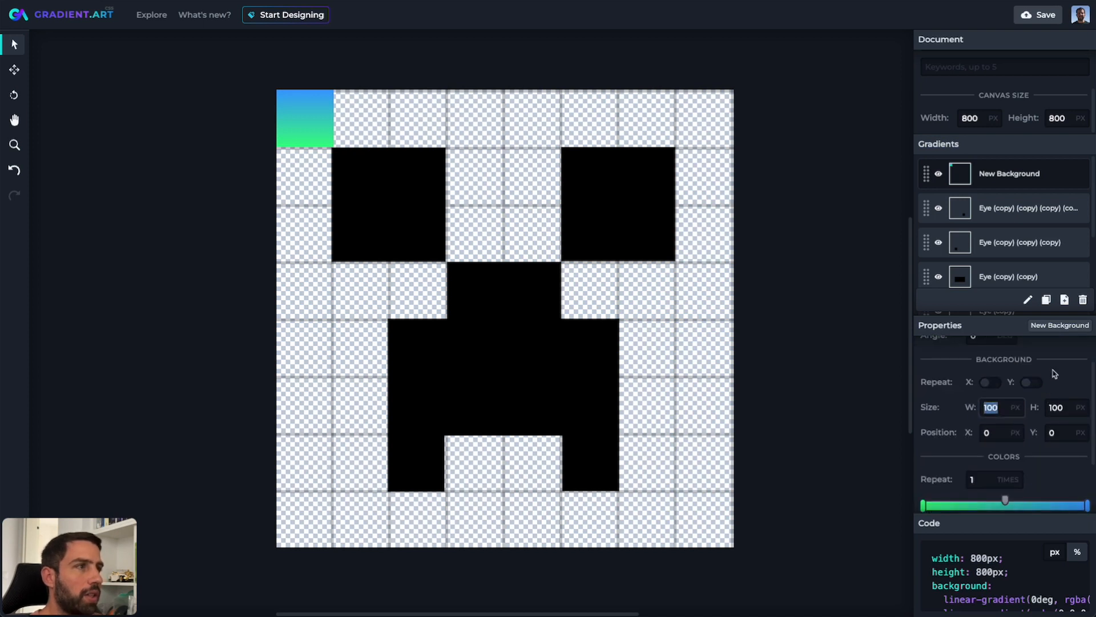
click(987, 383)
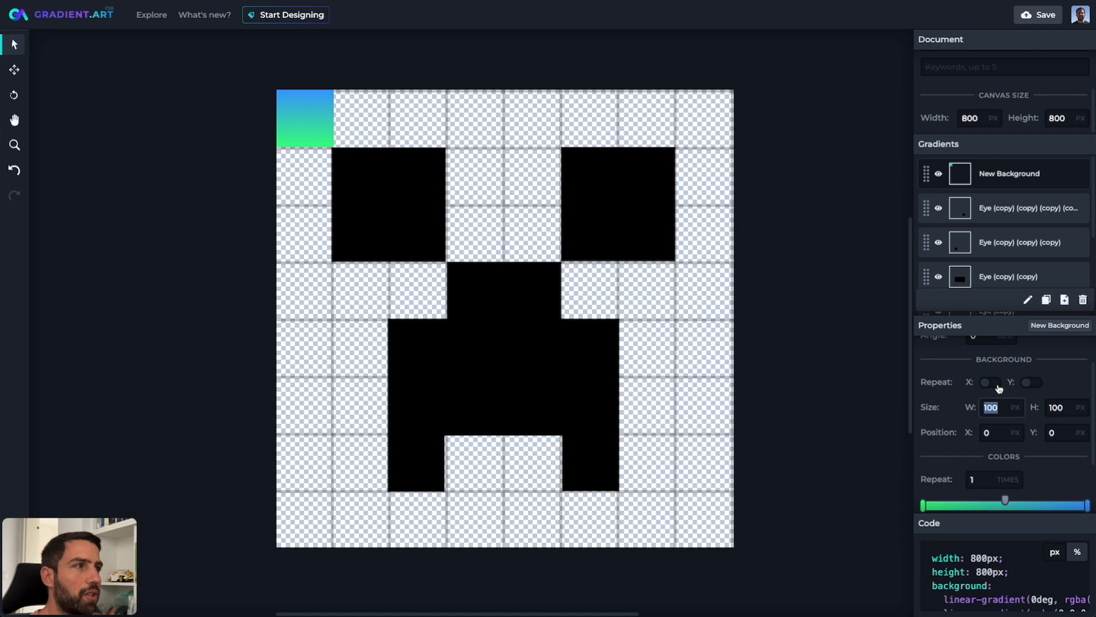
click(1031, 382)
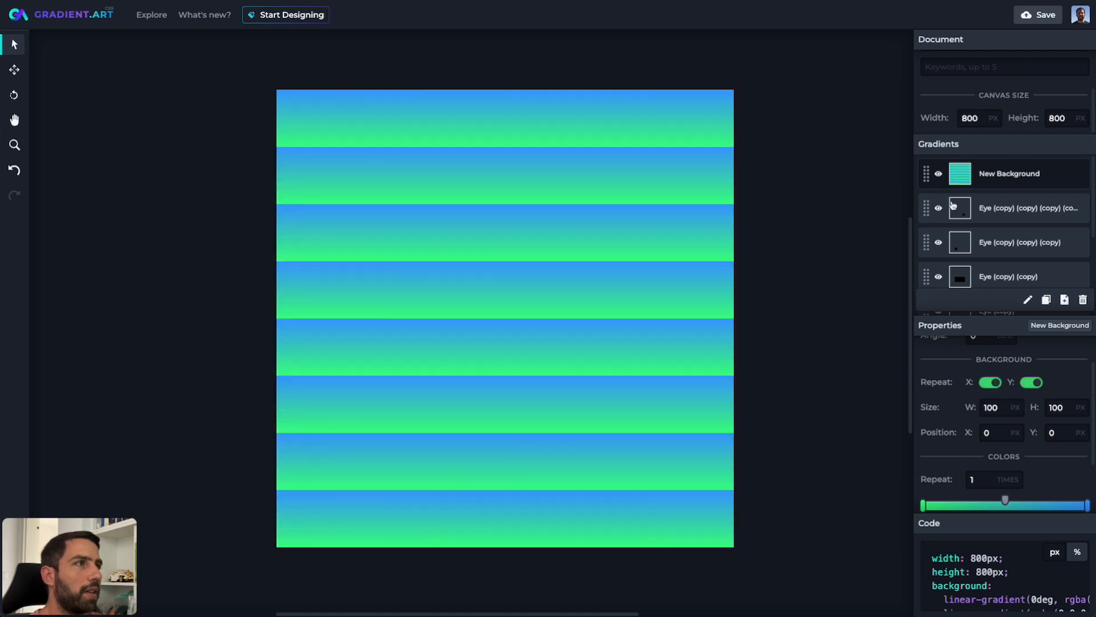
Step: Move the new tiled gradient beneath the two Grid layers at the bottom of the stack and switch its type to solid colour
drag(926, 171, 926, 264)
scroll(1030, 419, up, 1)
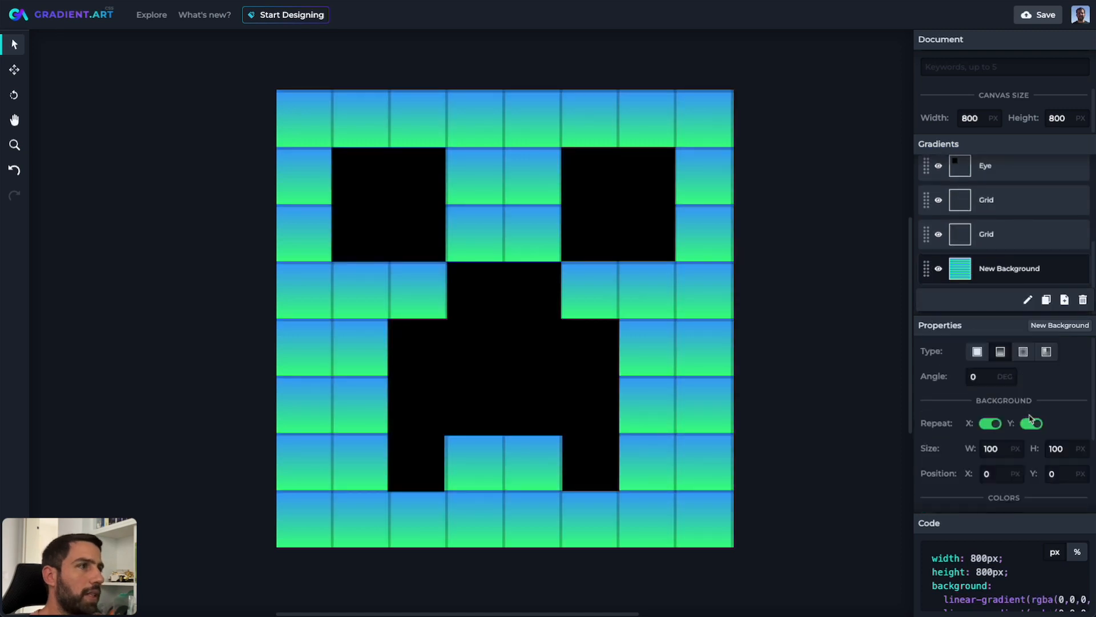
click(977, 353)
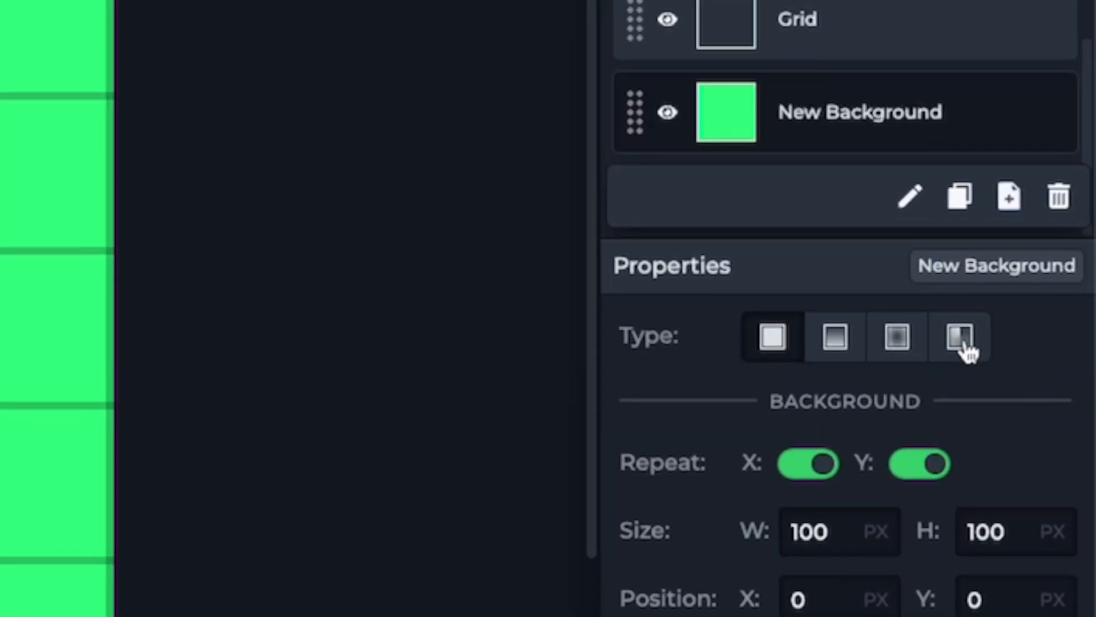
Step: Change the green background gradient's type to conic and set its tile size to 200 × 200 px
click(964, 345)
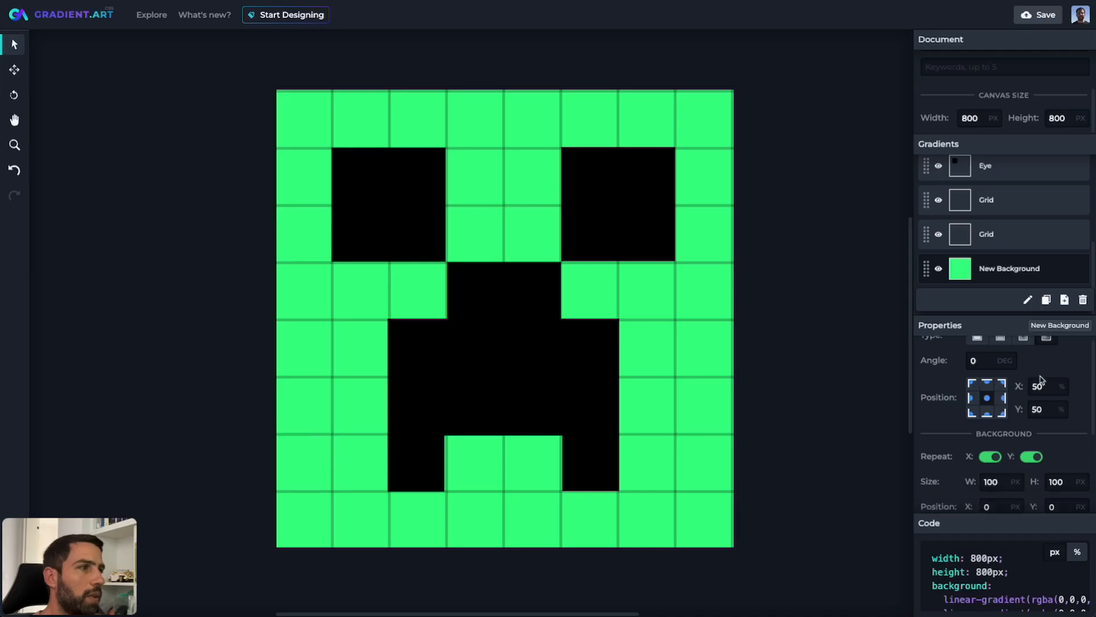
scroll(1002, 400, down, 2)
double_click(1002, 404)
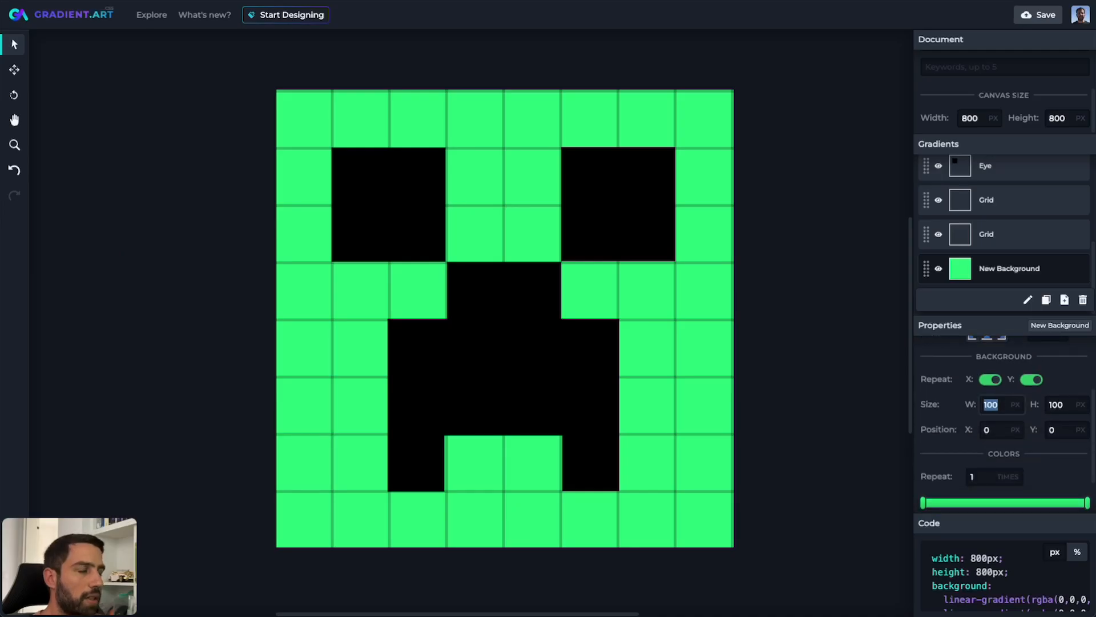
text(200)
key(Tab)
text(2m)
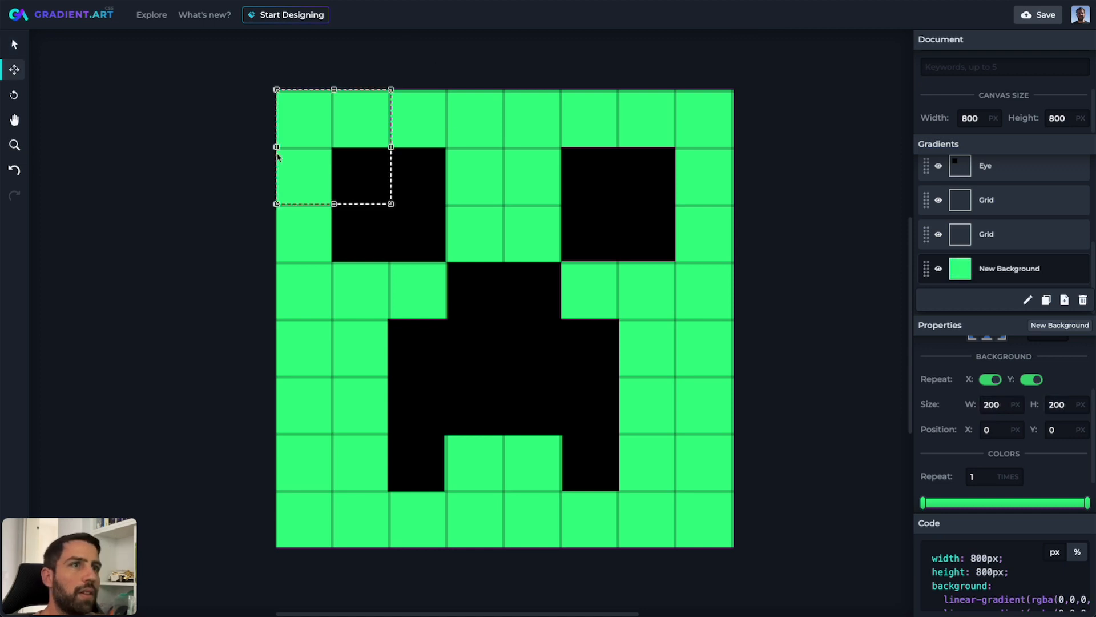
Step: Turn off the green background gradient's repetition along both X and Y
scroll(982, 451, up, 1)
click(990, 436)
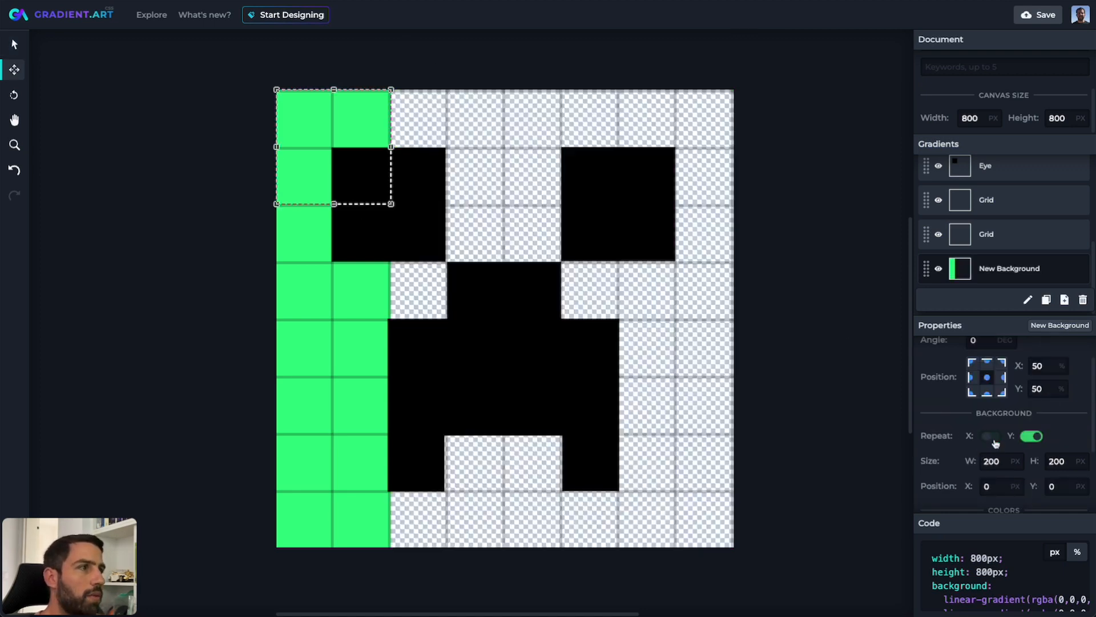
click(1038, 438)
scroll(1060, 431, down, 1)
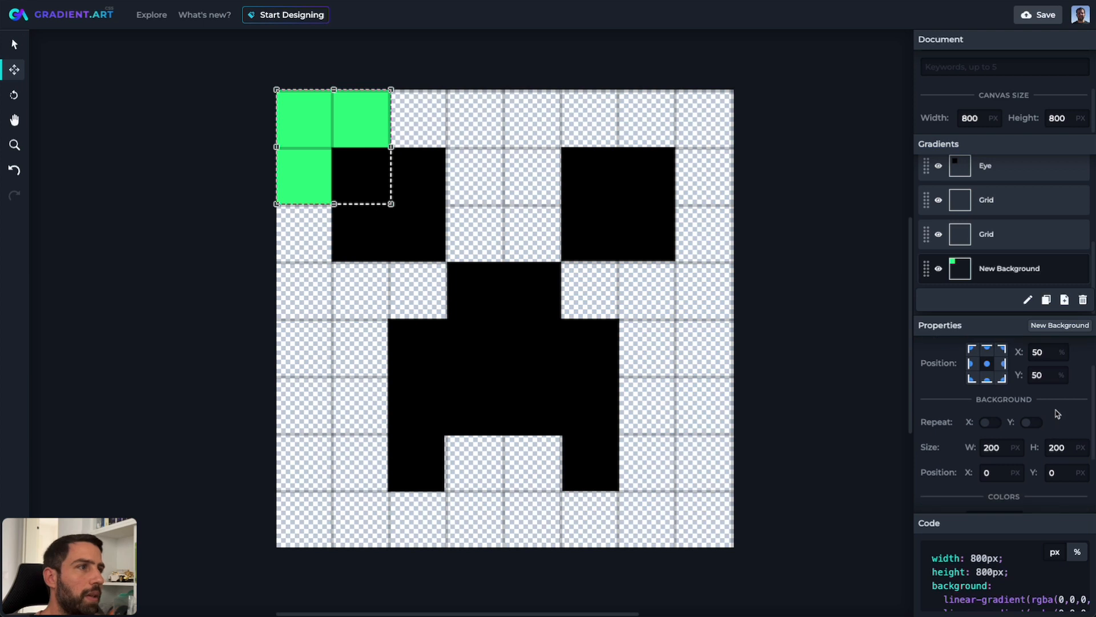
Step: Set the conic gradient's first colour stop to the lighter green #6BFFA6 and add a third #45FF90 stop at 100%
scroll(949, 409, up, 1)
scroll(1005, 417, down, 3)
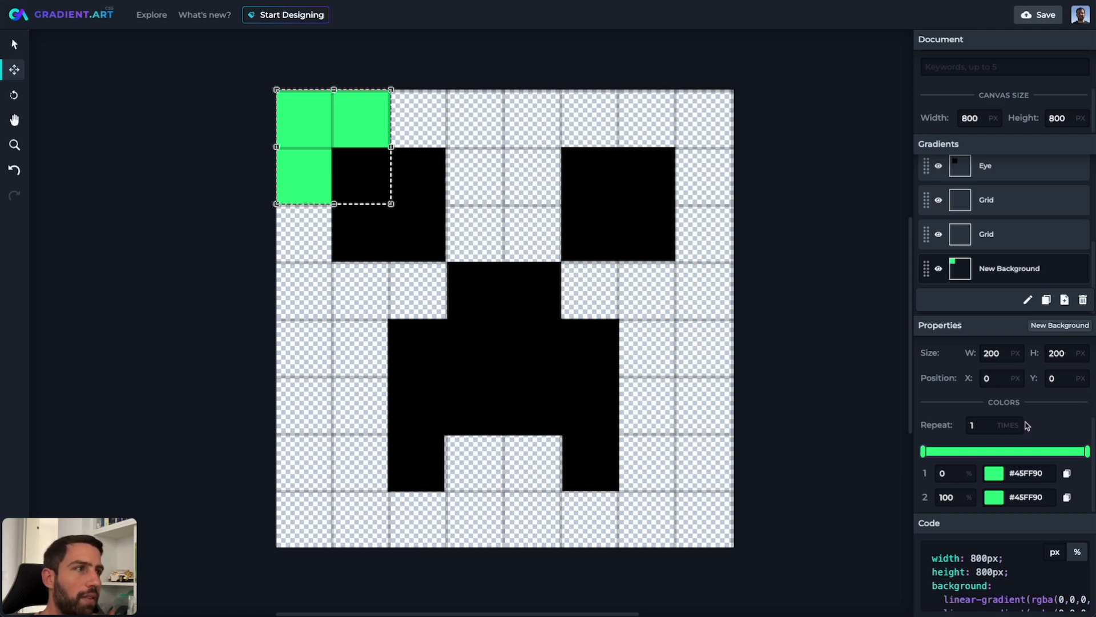
click(994, 477)
drag(1019, 245, 1006, 229)
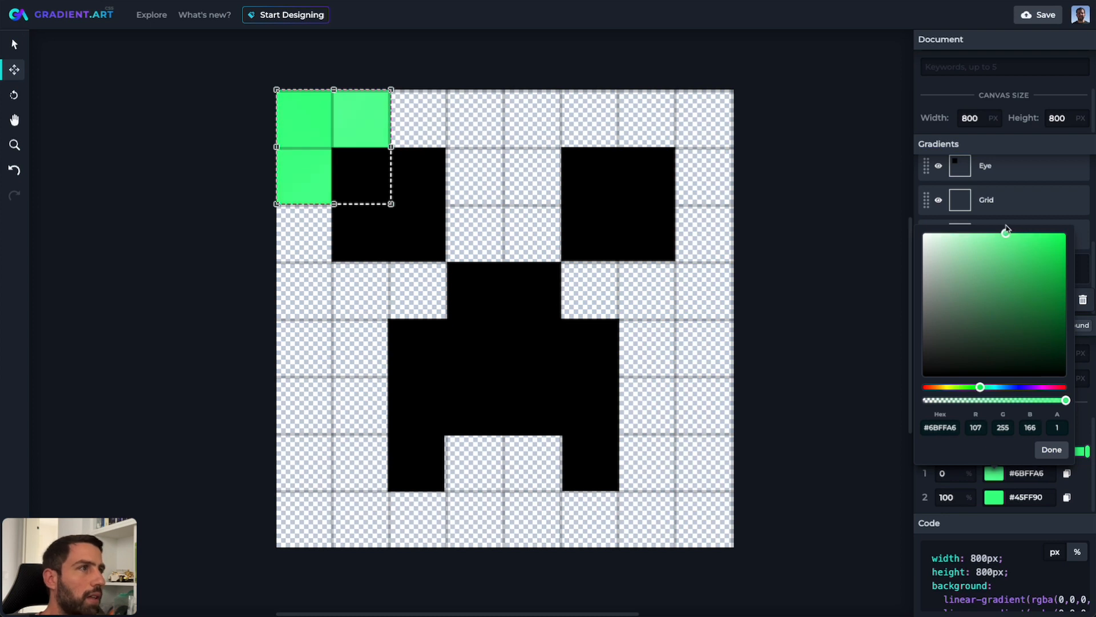
click(1054, 451)
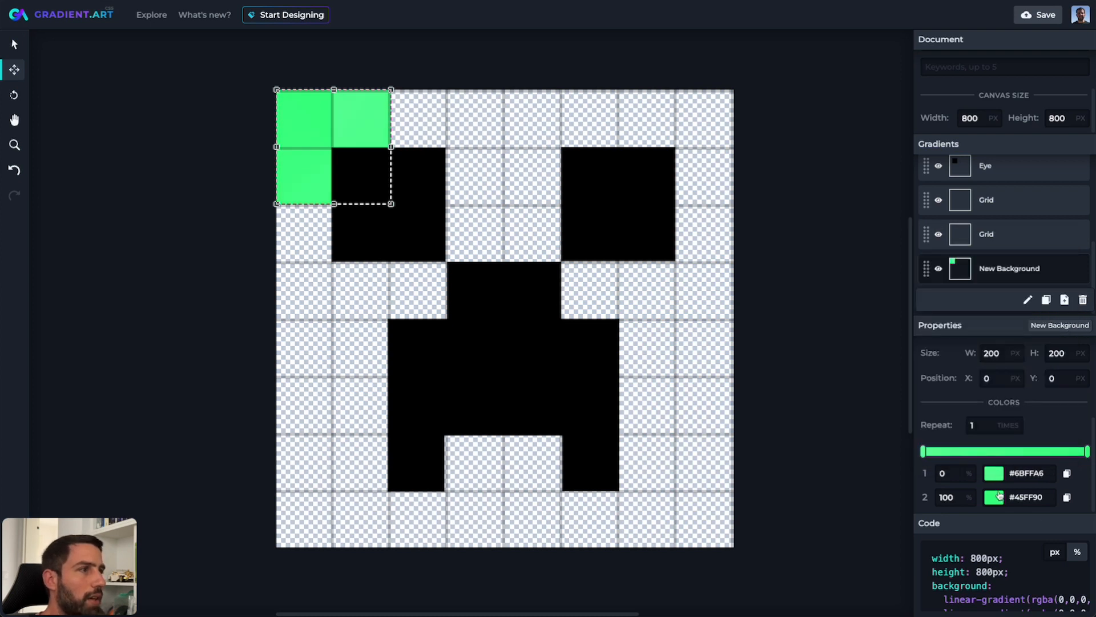
click(1040, 449)
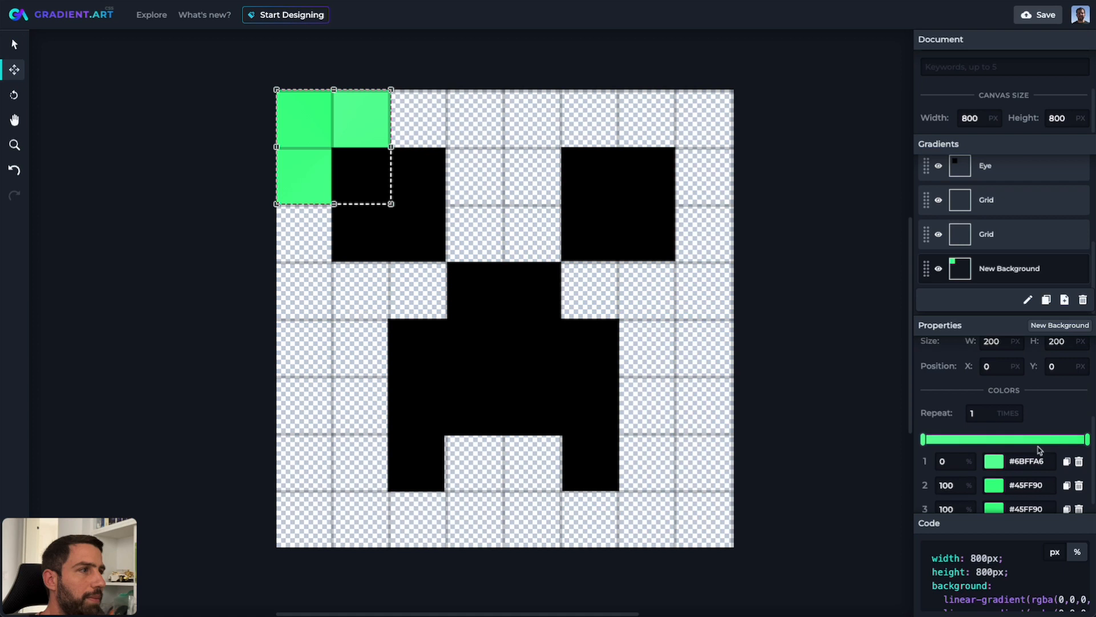
Step: Set the conic gradient's third colour stop to #00FF66 and add a fourth stop at 100% coloured #00FF0A
click(996, 497)
drag(1048, 273, 1076, 255)
click(1046, 472)
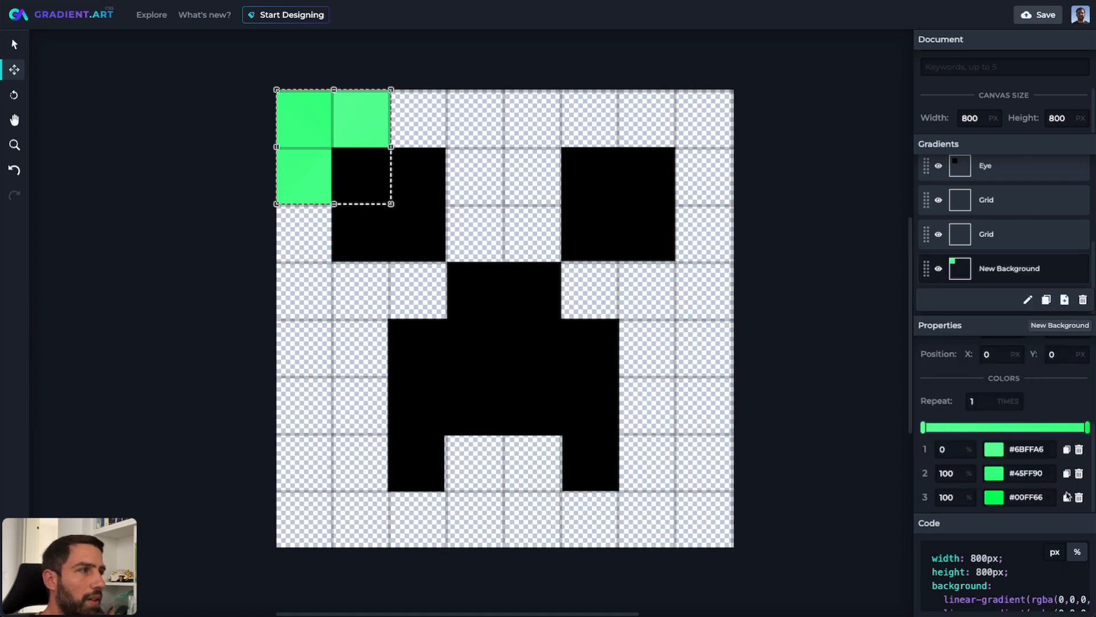
click(1066, 497)
click(997, 502)
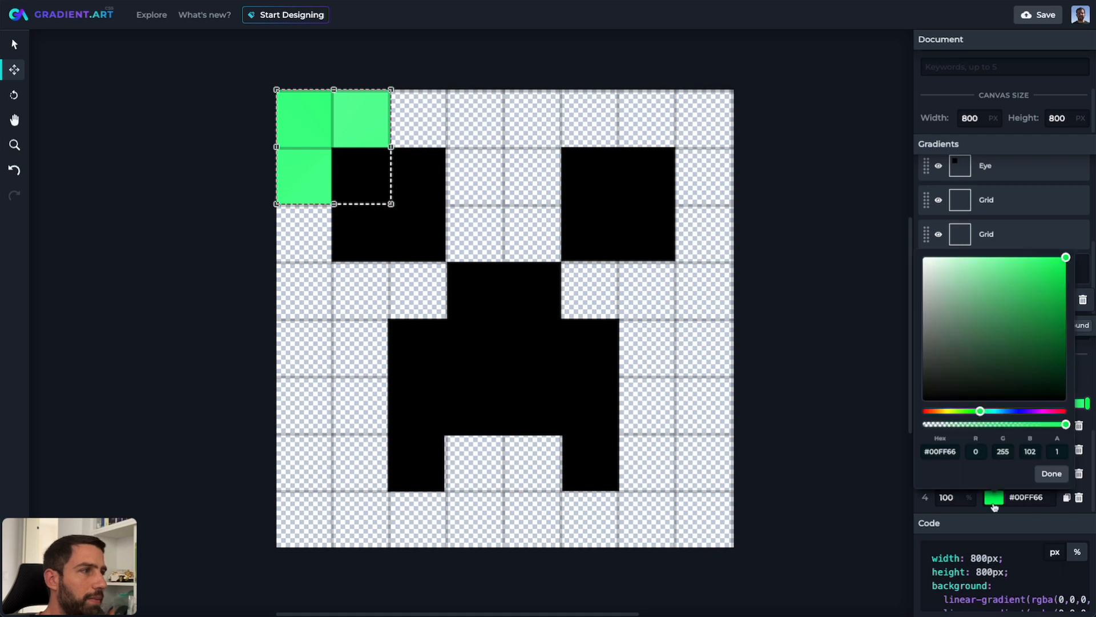
drag(981, 413, 974, 414)
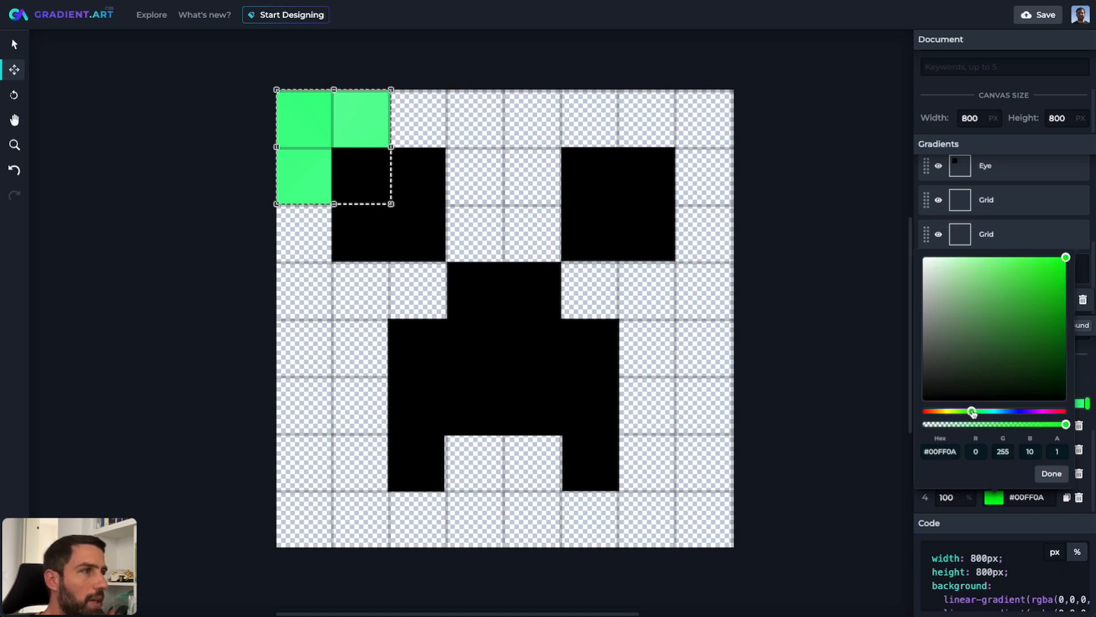
click(1064, 474)
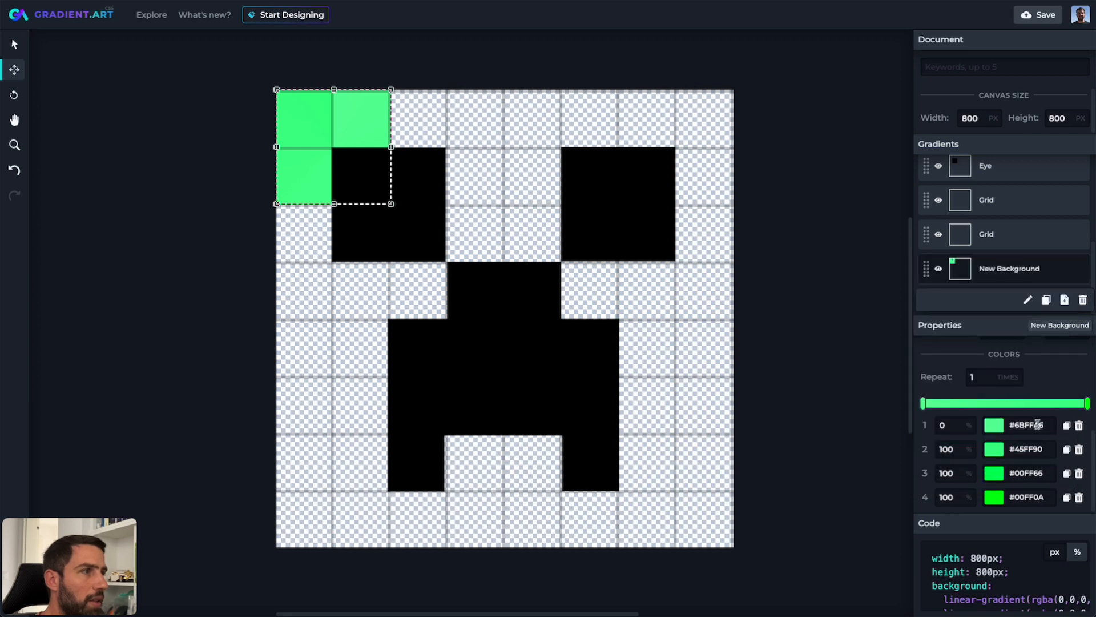
Step: Lighten the first colour stop to #82FFB4 and position the second, third and fourth stops at 25, 50 and 75%
click(997, 431)
click(1008, 207)
double_click(957, 450)
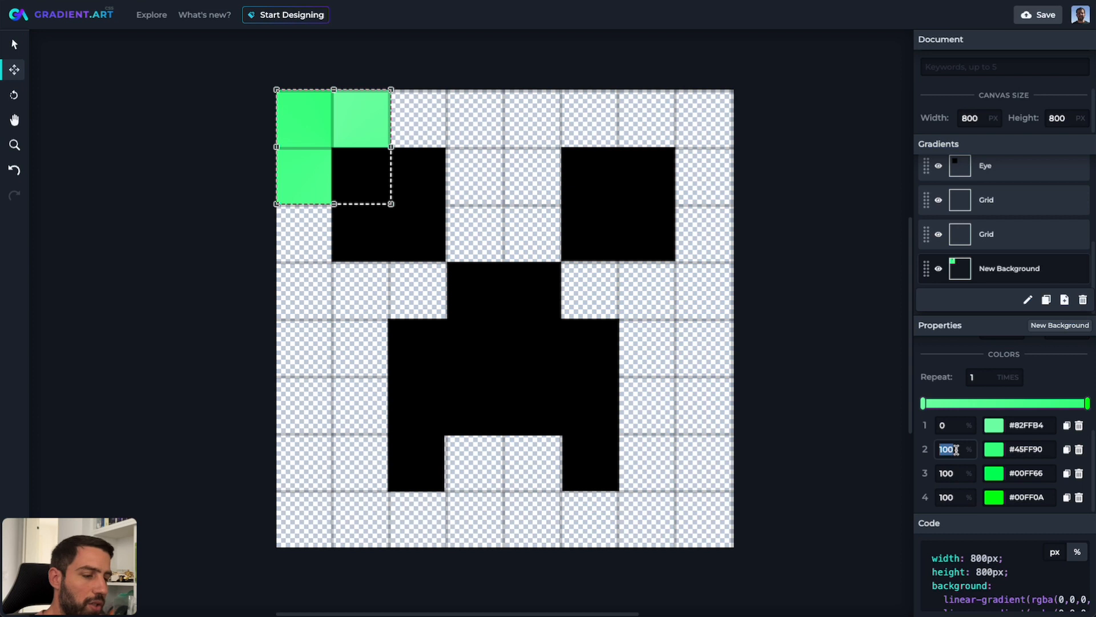
text(25)
double_click(952, 473)
text(50)
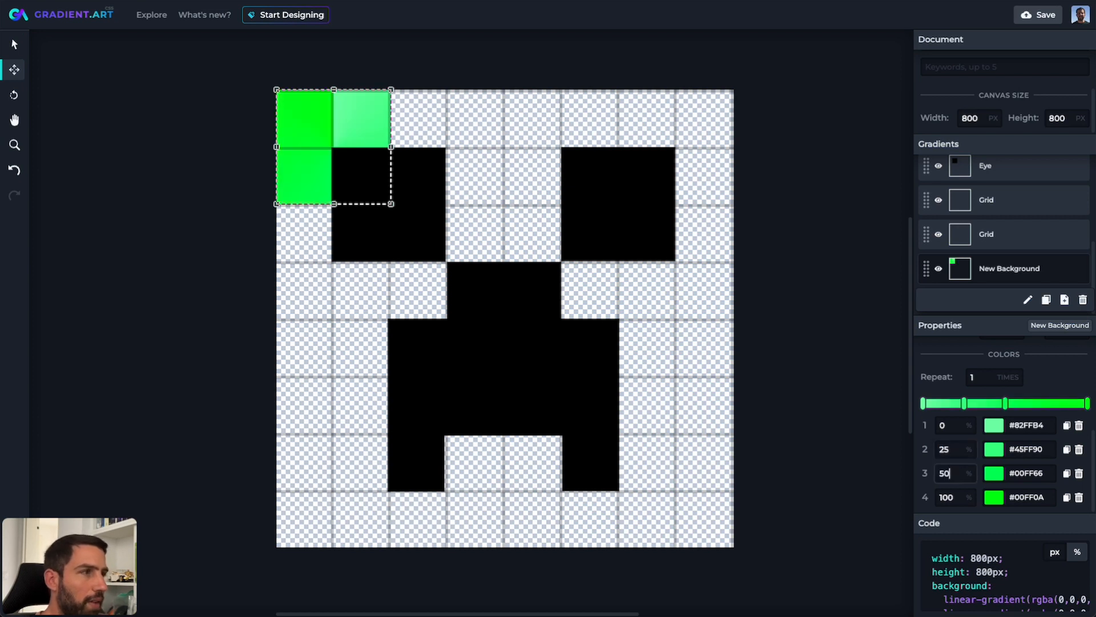
double_click(947, 497)
text(75)
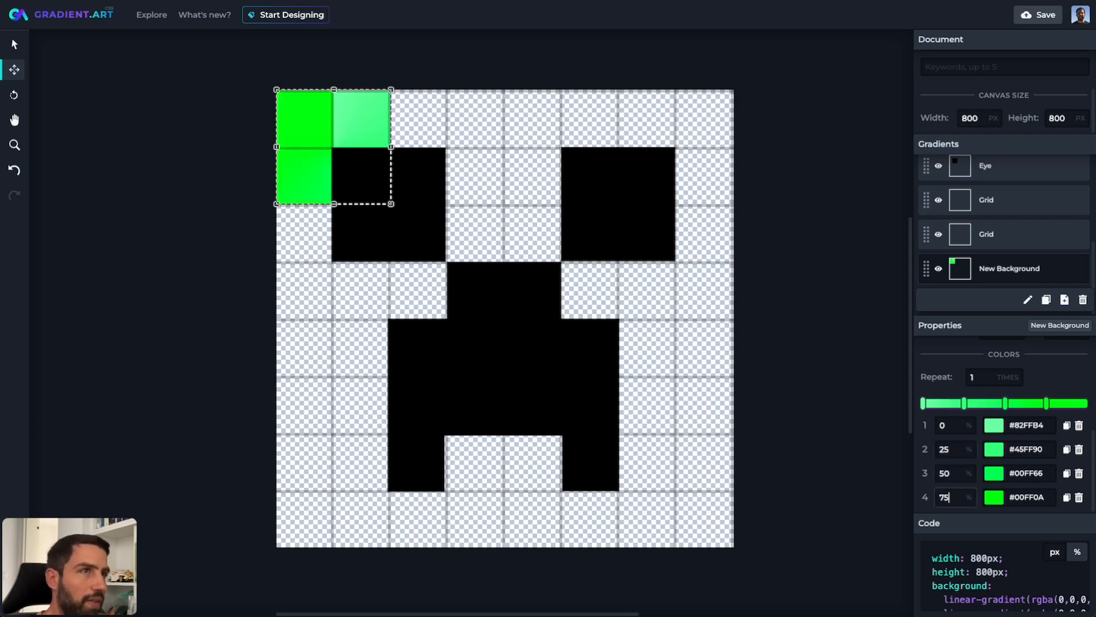
Step: Hide the left Eye layer that covers part of the green conic tile
scroll(970, 243, up, 4)
scroll(970, 242, down, 1)
scroll(971, 243, up, 2)
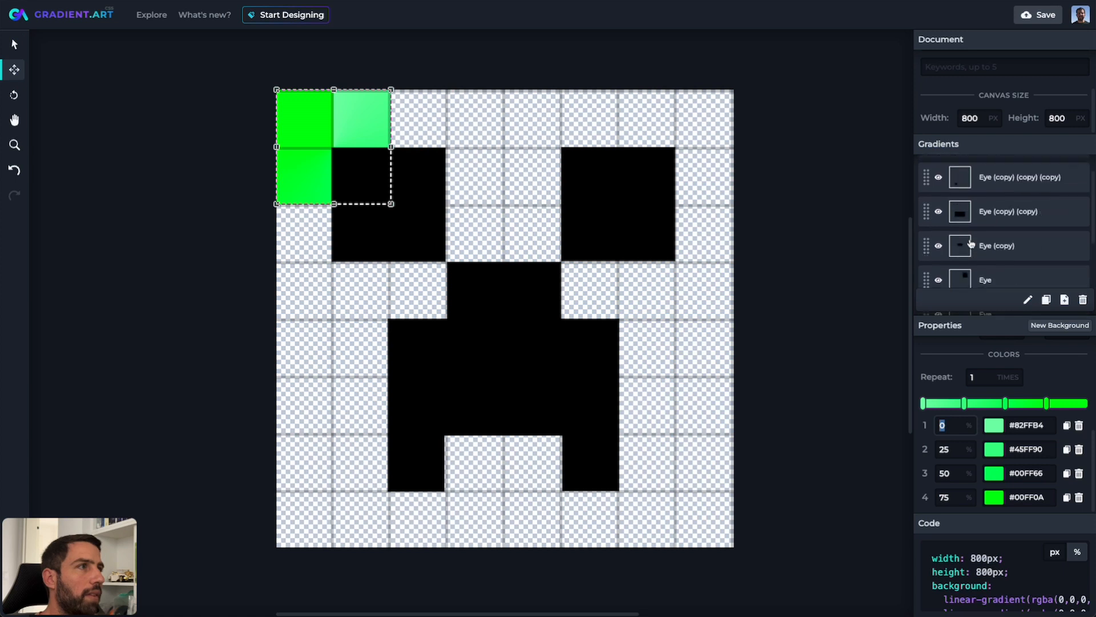
scroll(953, 263, down, 1)
scroll(943, 245, down, 2)
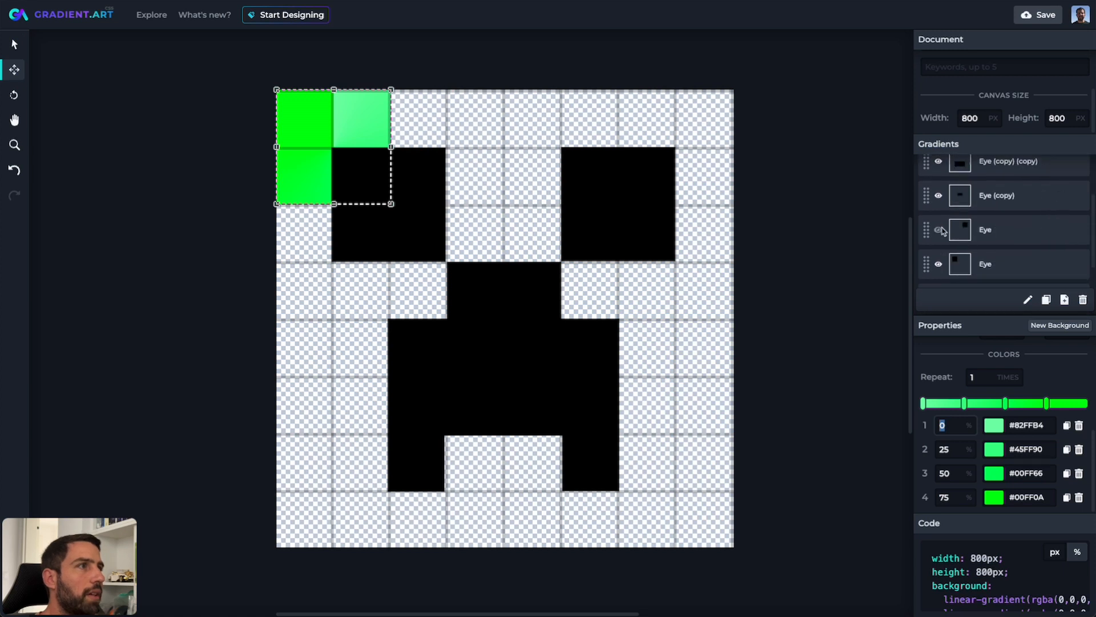
click(939, 231)
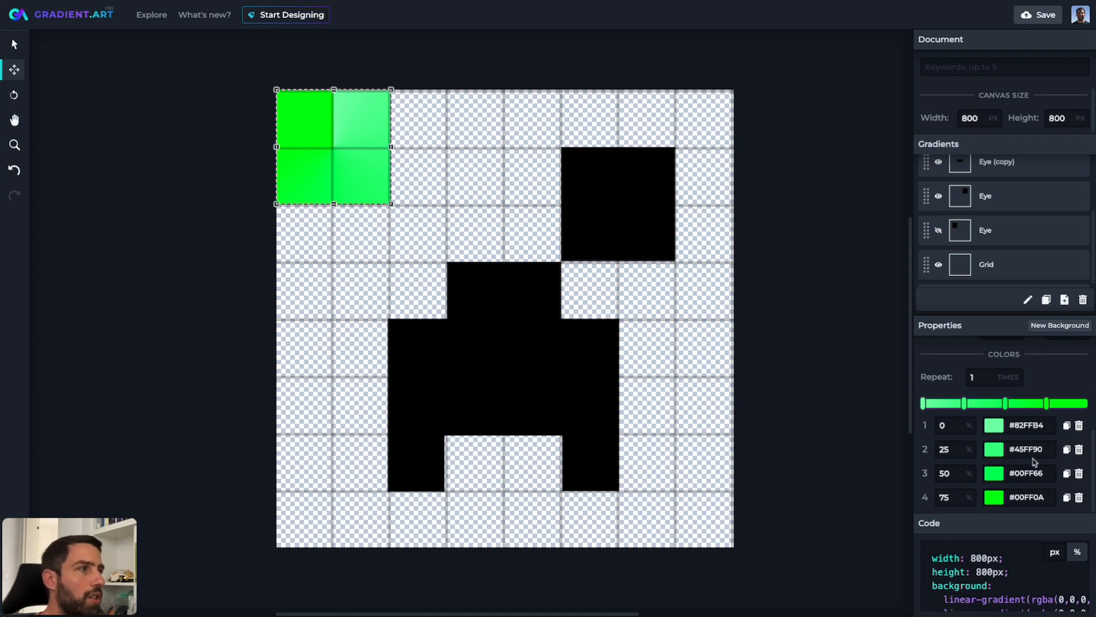
Step: Move the first colour stop to 25% and duplicate the #45FF90 stop, placing the copy at 50%
click(1066, 450)
double_click(949, 401)
text(25)
double_click(954, 449)
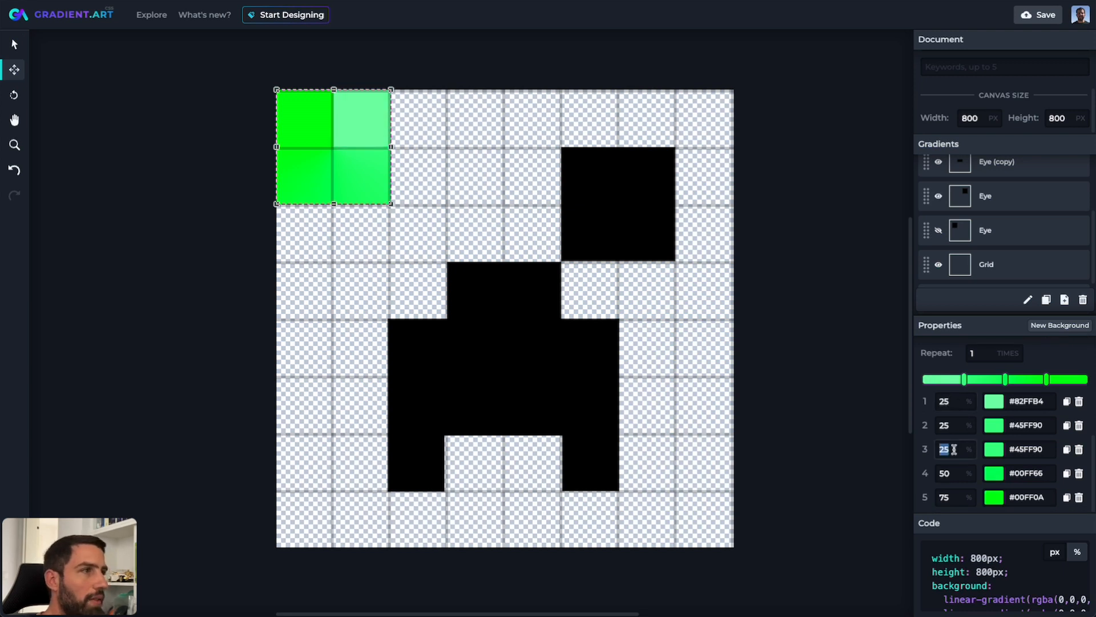
text(50)
Step: Duplicate the #00FF66 colour stop and place the copy at 75%
click(1067, 473)
double_click(954, 471)
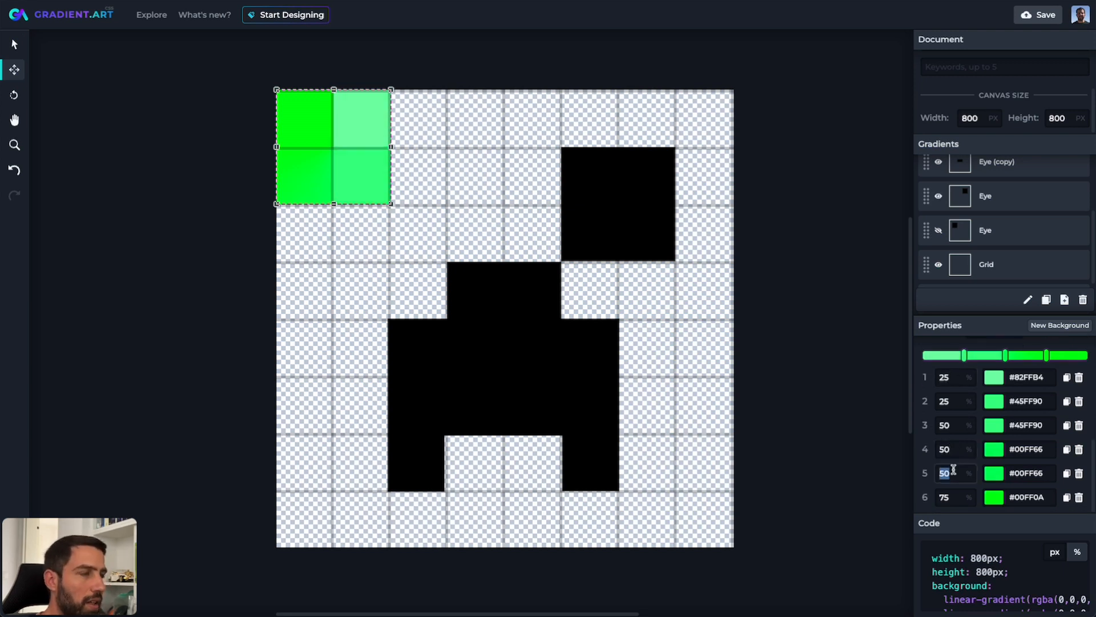
text(75)
double_click(945, 449)
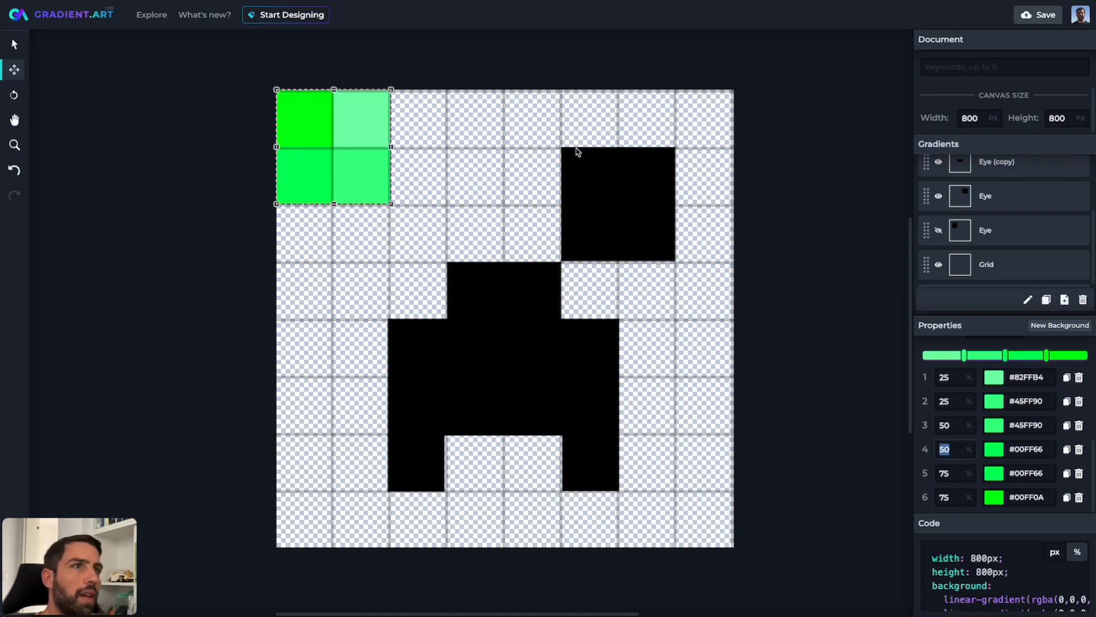
Step: Make the hidden left Eye layer visible again
click(983, 342)
scroll(982, 339, up, 1)
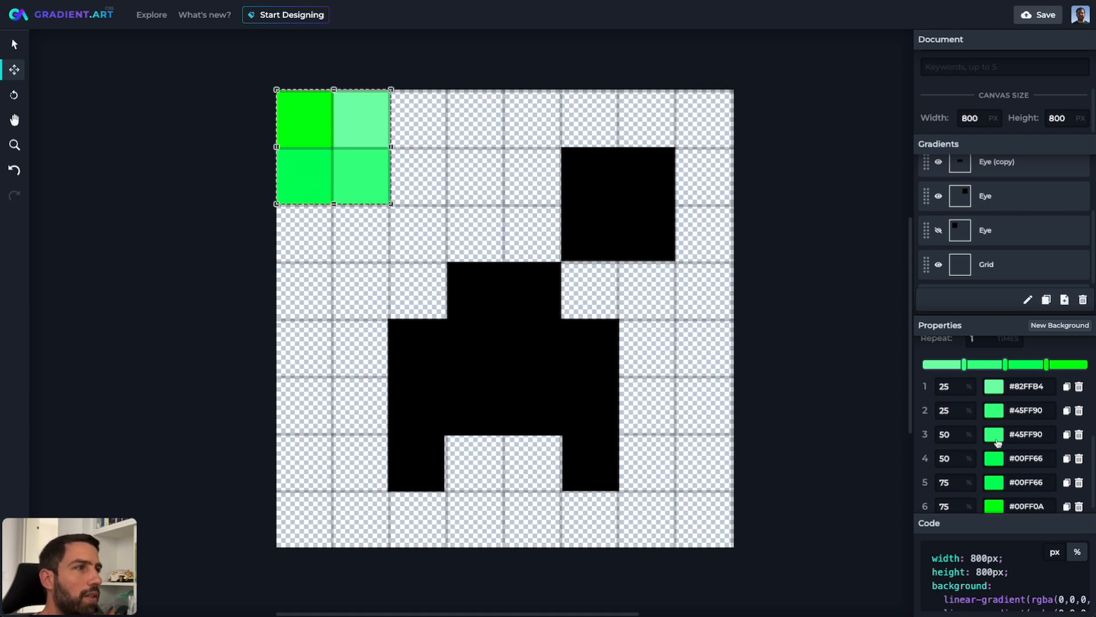
scroll(1008, 425, down, 1)
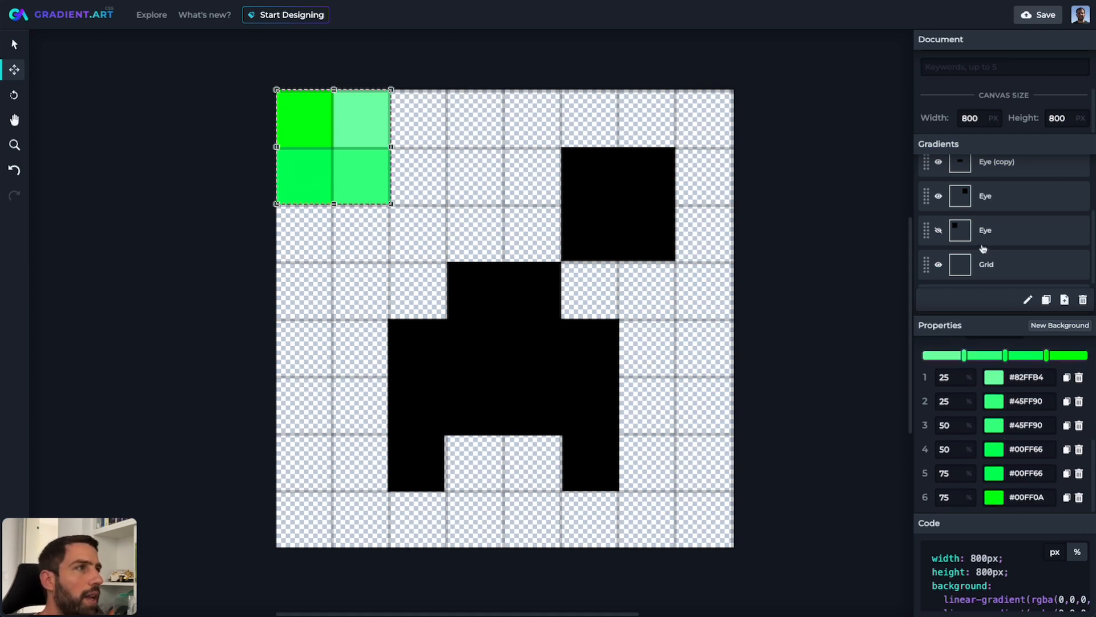
scroll(982, 238, up, 2)
scroll(958, 251, down, 1)
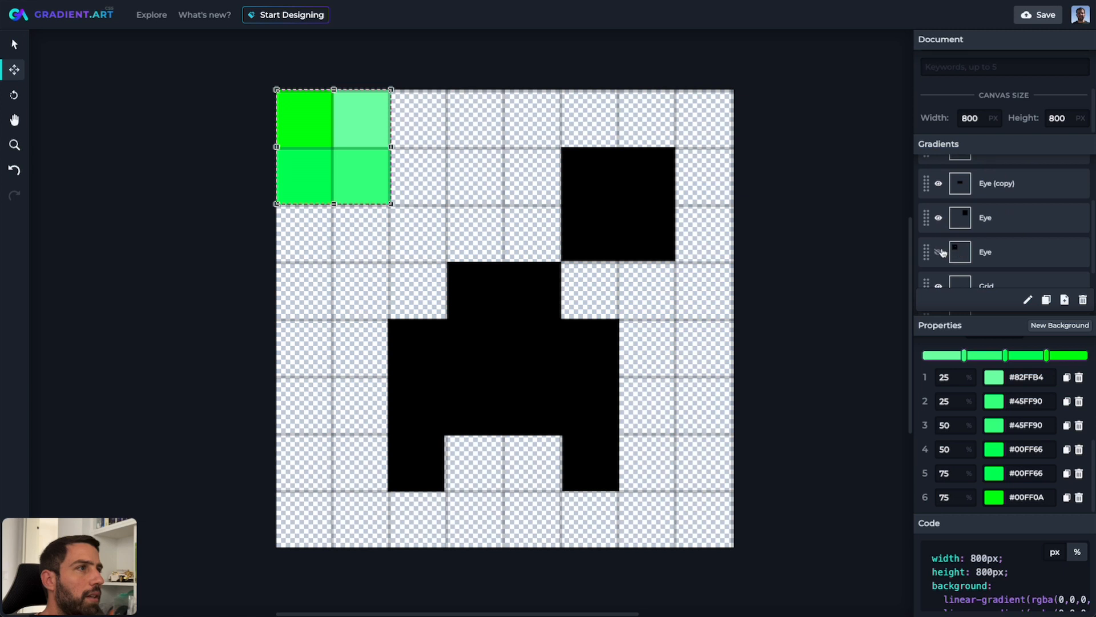
click(939, 252)
Step: Turn on the green conic gradient's repetition along both X and Y
scroll(982, 240, down, 1)
scroll(1035, 403, up, 5)
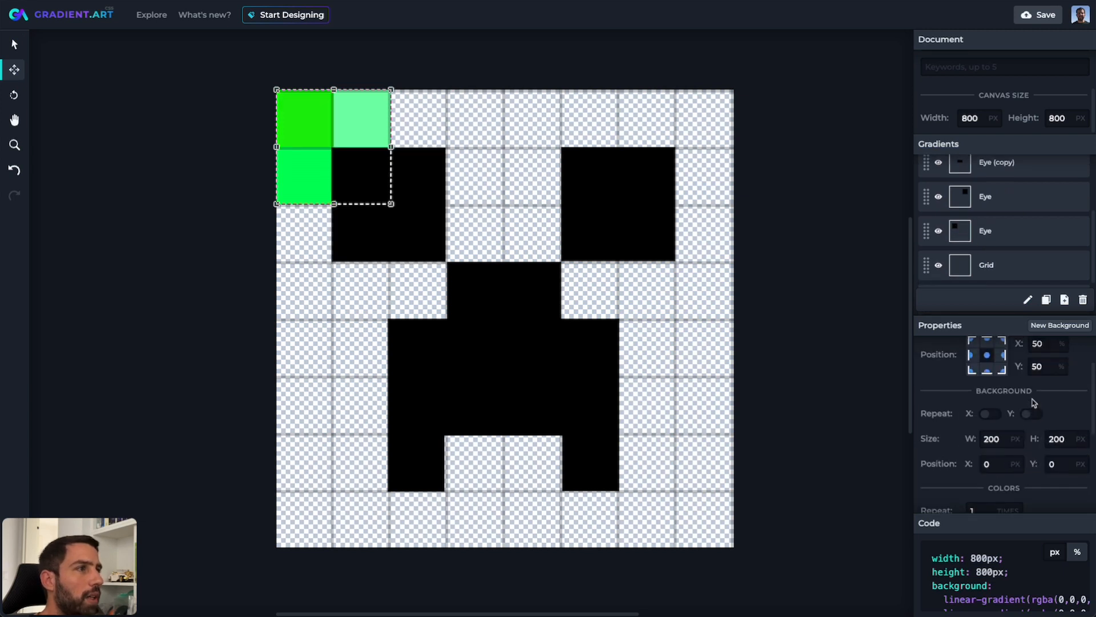
click(990, 415)
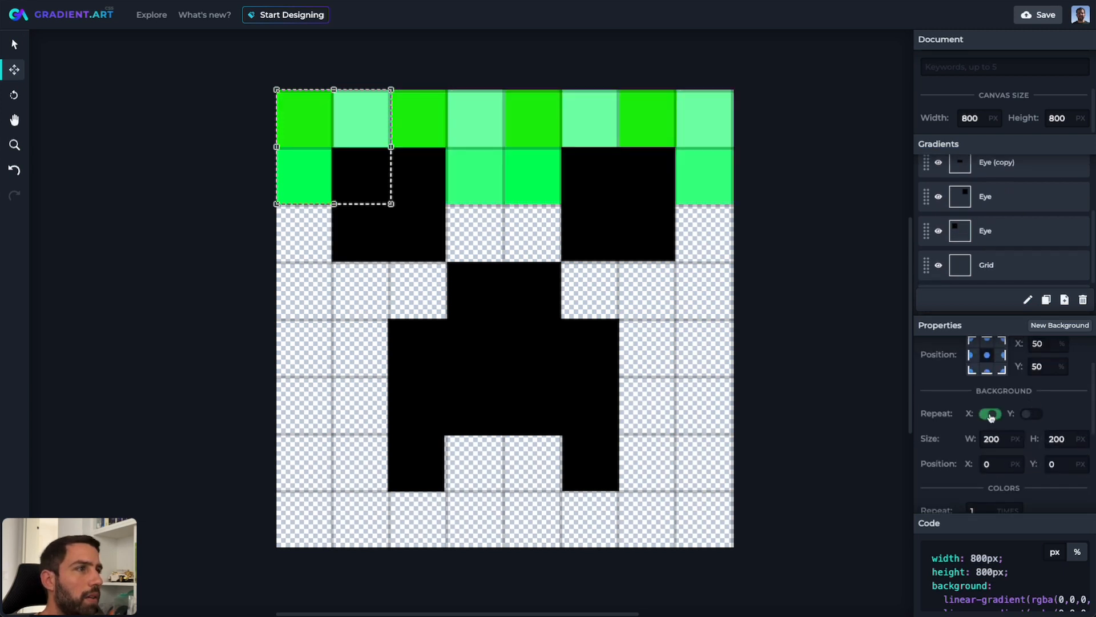
click(1034, 415)
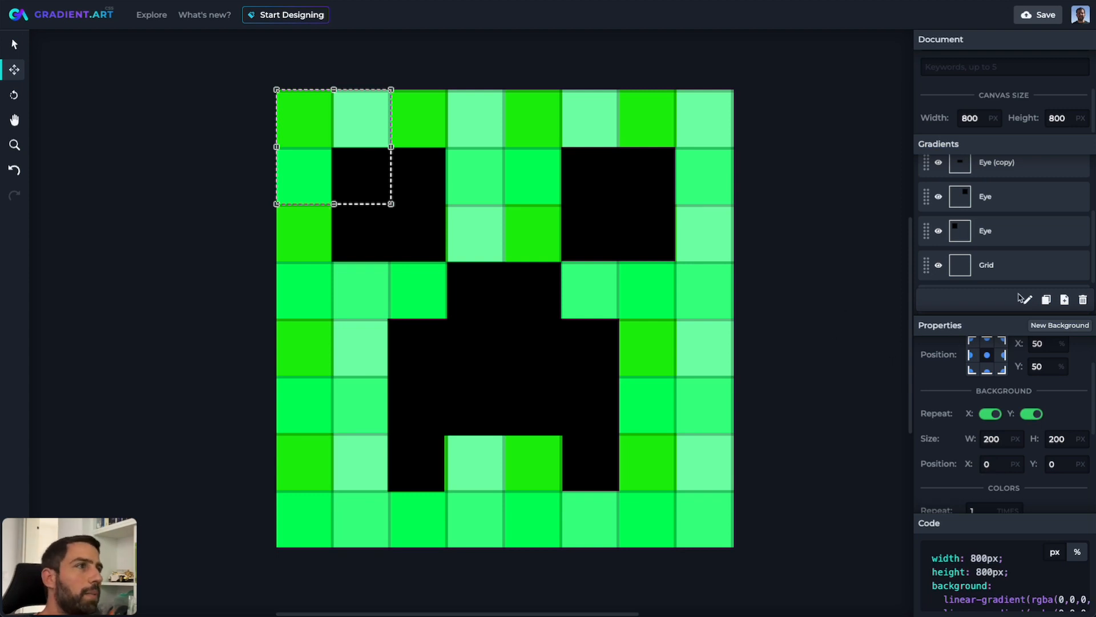
Step: Rename the green conic gradient layer at the bottom of the stack to Background
scroll(1021, 262, down, 1)
scroll(1014, 217, down, 1)
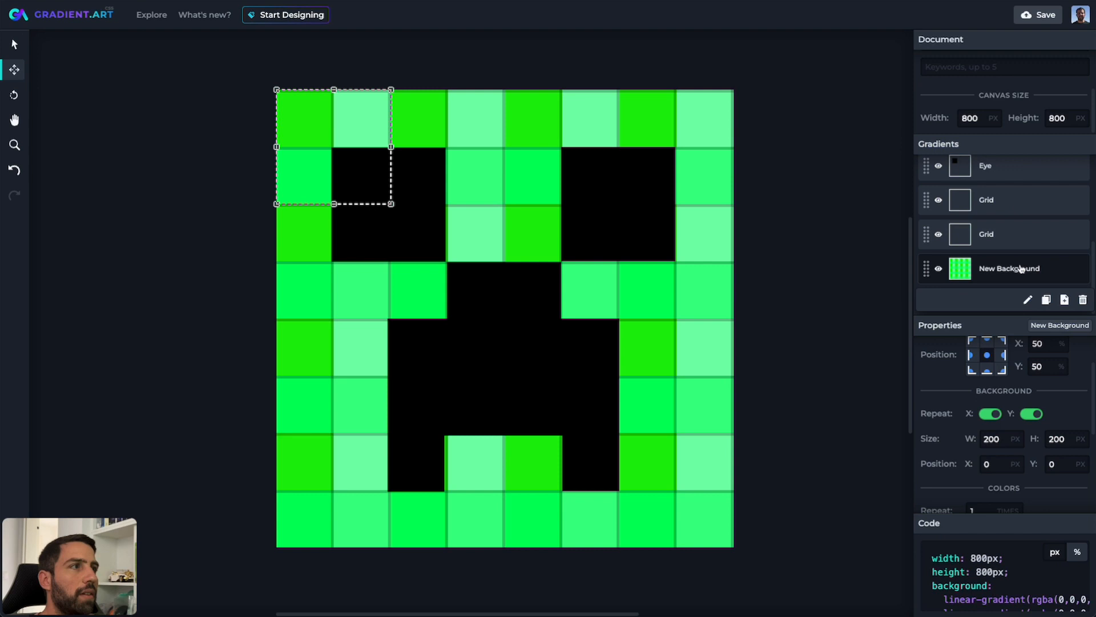
double_click(1005, 275)
click(997, 269)
key(BackSpace)
key(BackSpace)
key(BackSpace)
key(BackSpace)
key(Return)
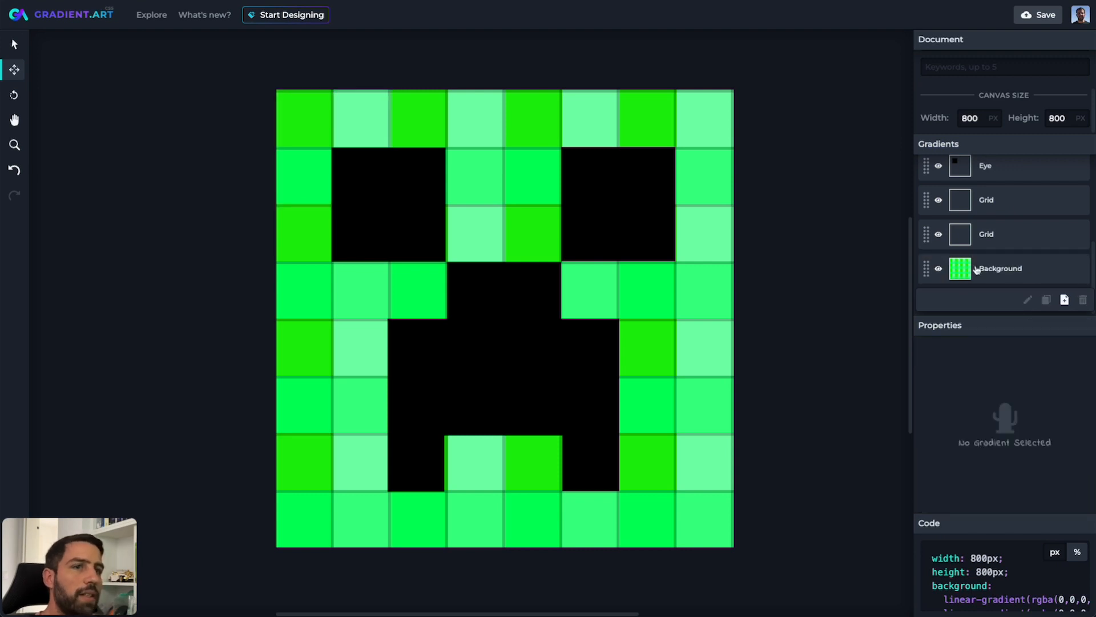